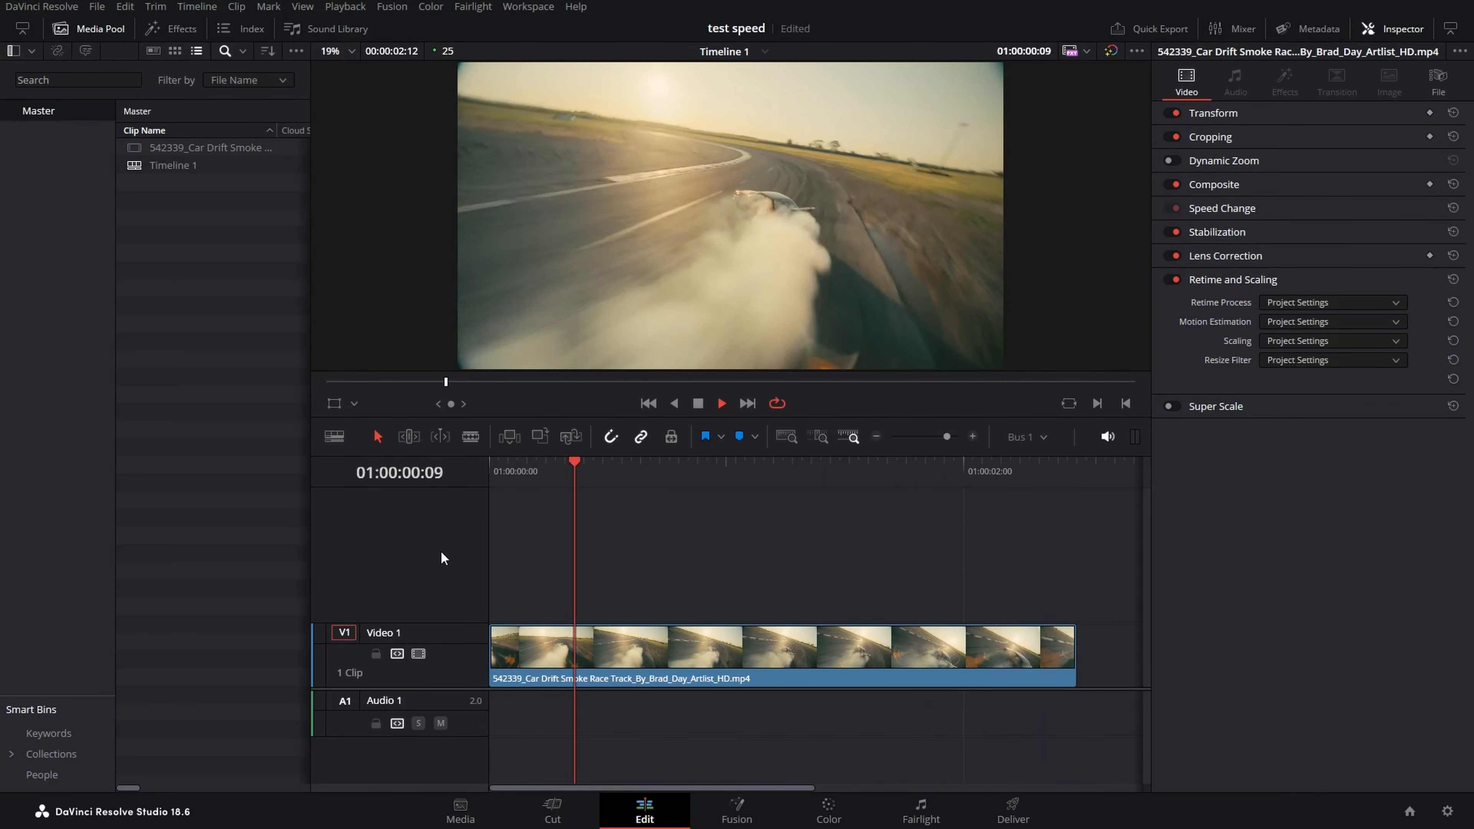
Set the car drift clip's speed to 25% with Ripple Timeline enabled
key("space")
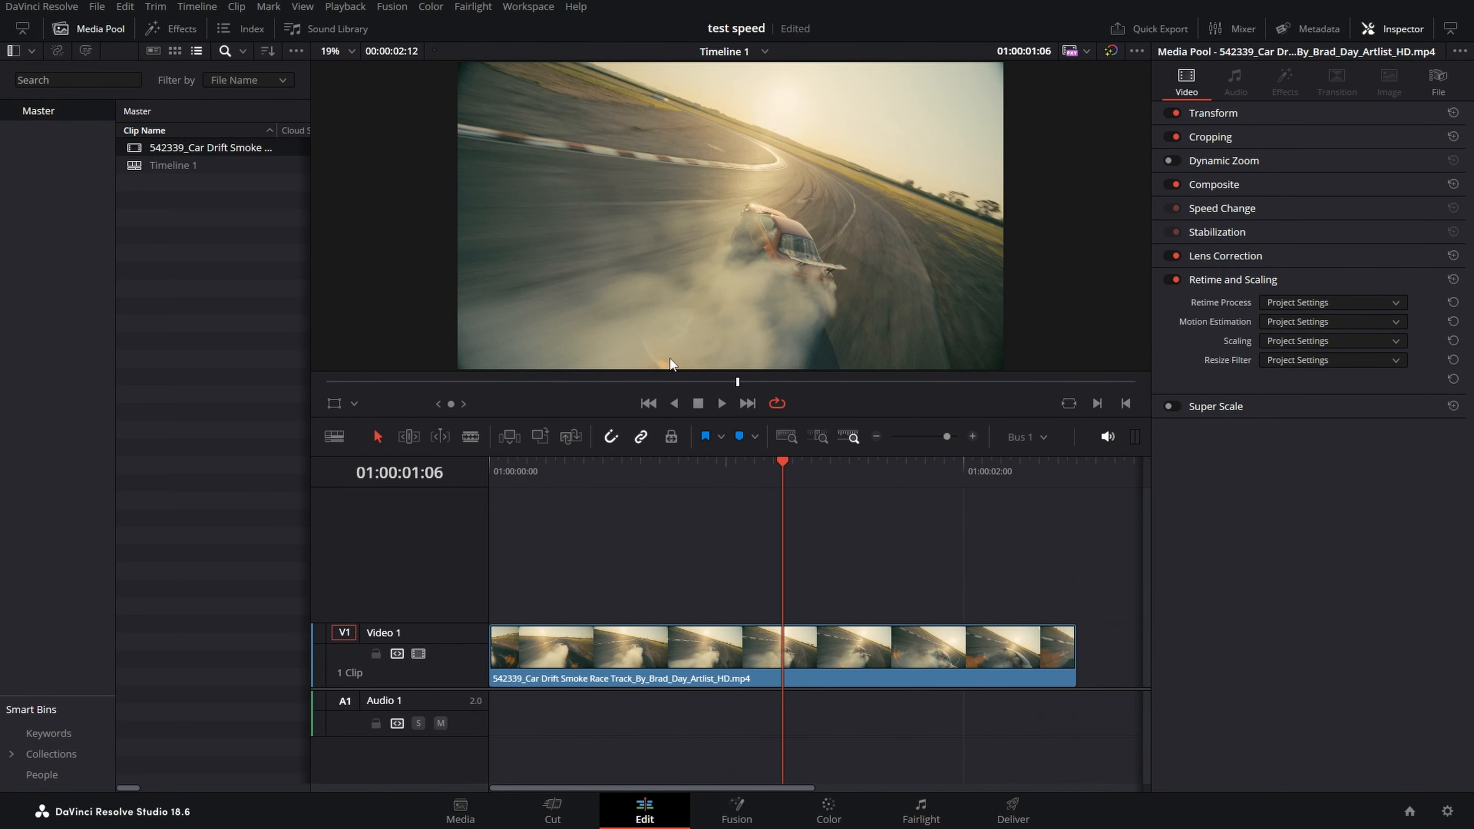
left_click(886, 635)
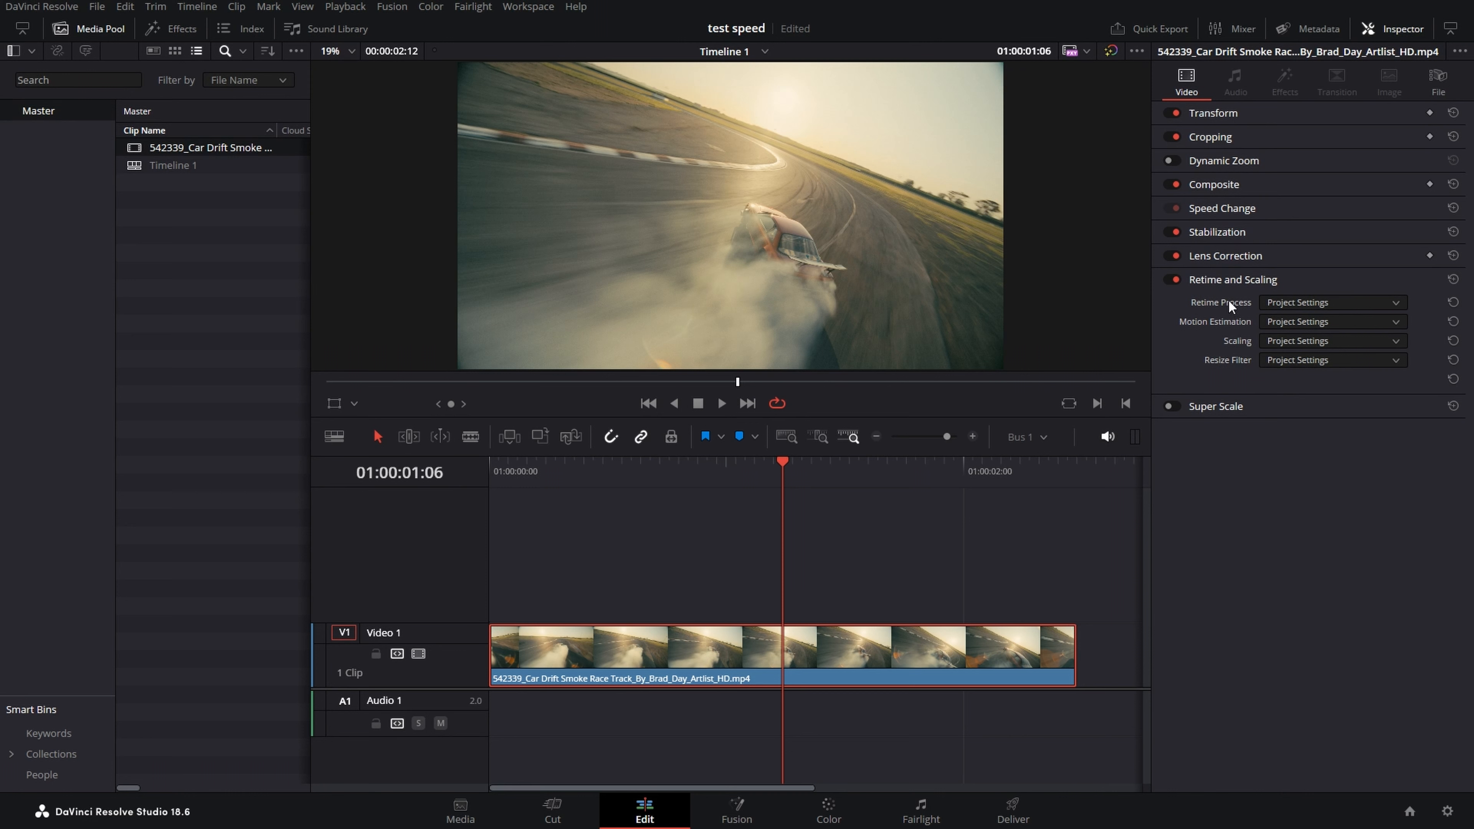
left_click(1257, 208)
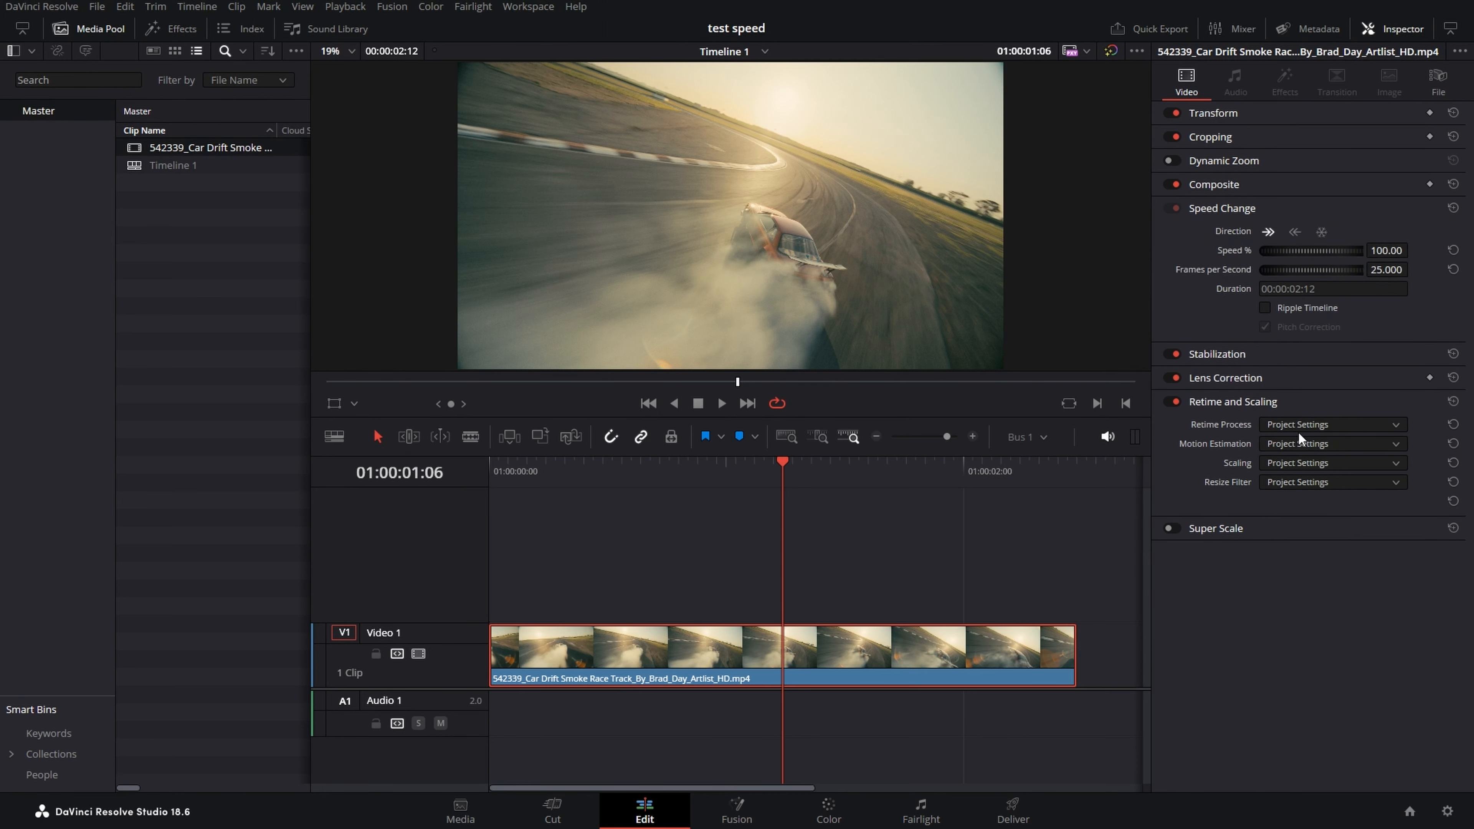
left_click(1292, 312)
left_click(1396, 256)
type("25")
key("Return")
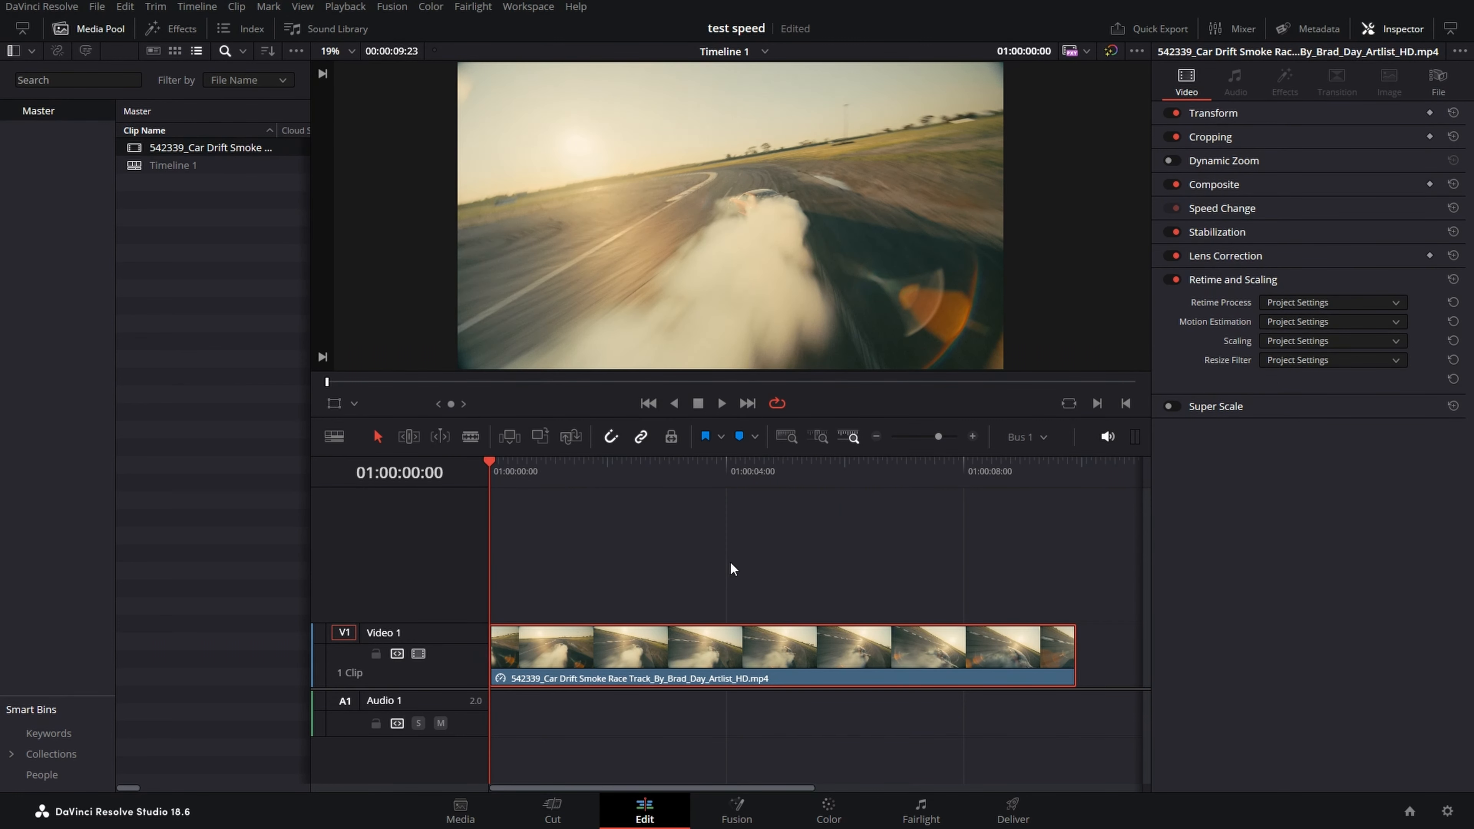
Play back the slowed clip to review how its motion looks
key("space")
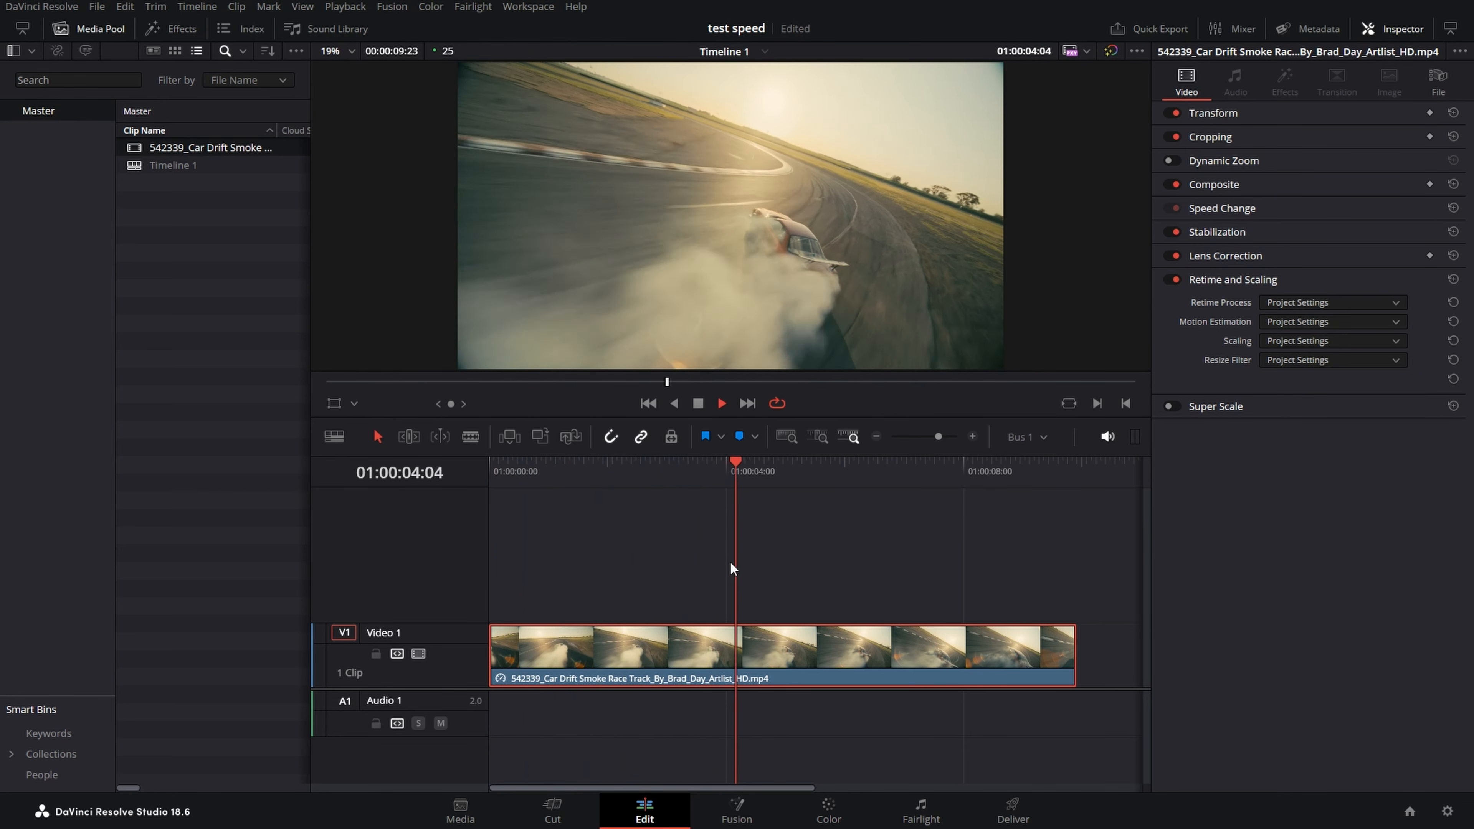
key("space")
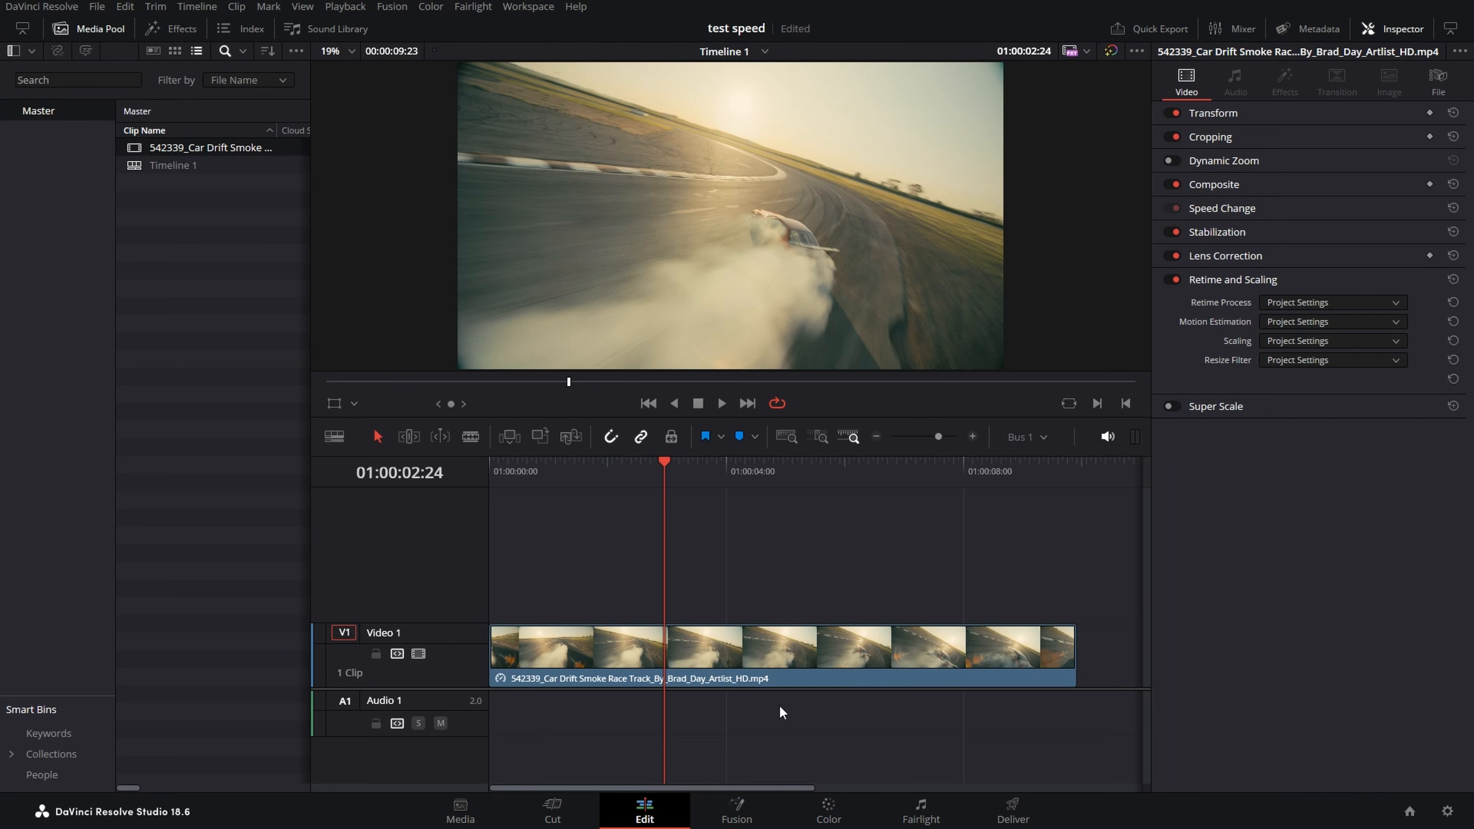
key("space")
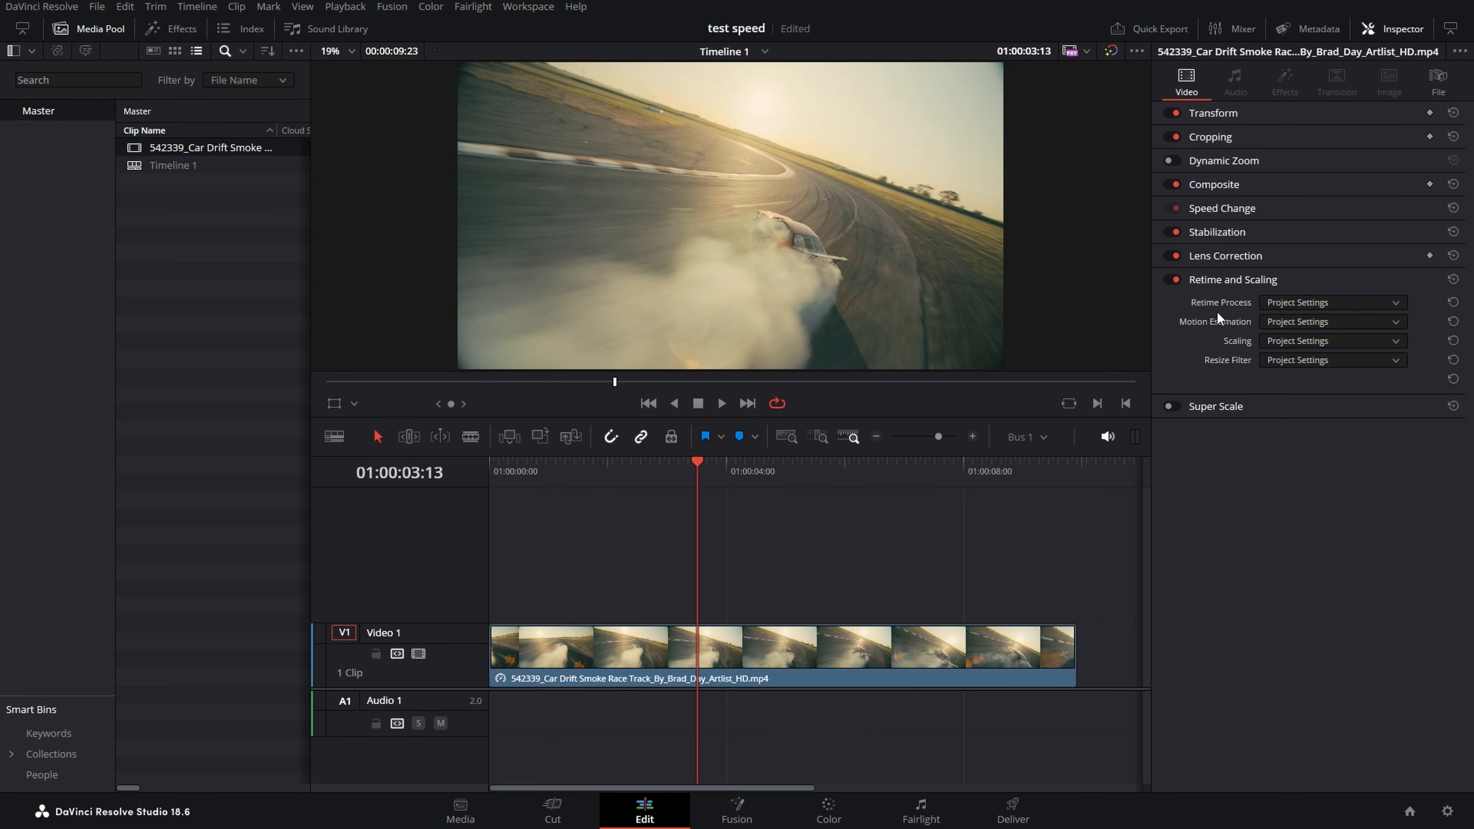
Check the Frame Interpolation defaults in the project's master settings and close them without saving
left_click(1447, 811)
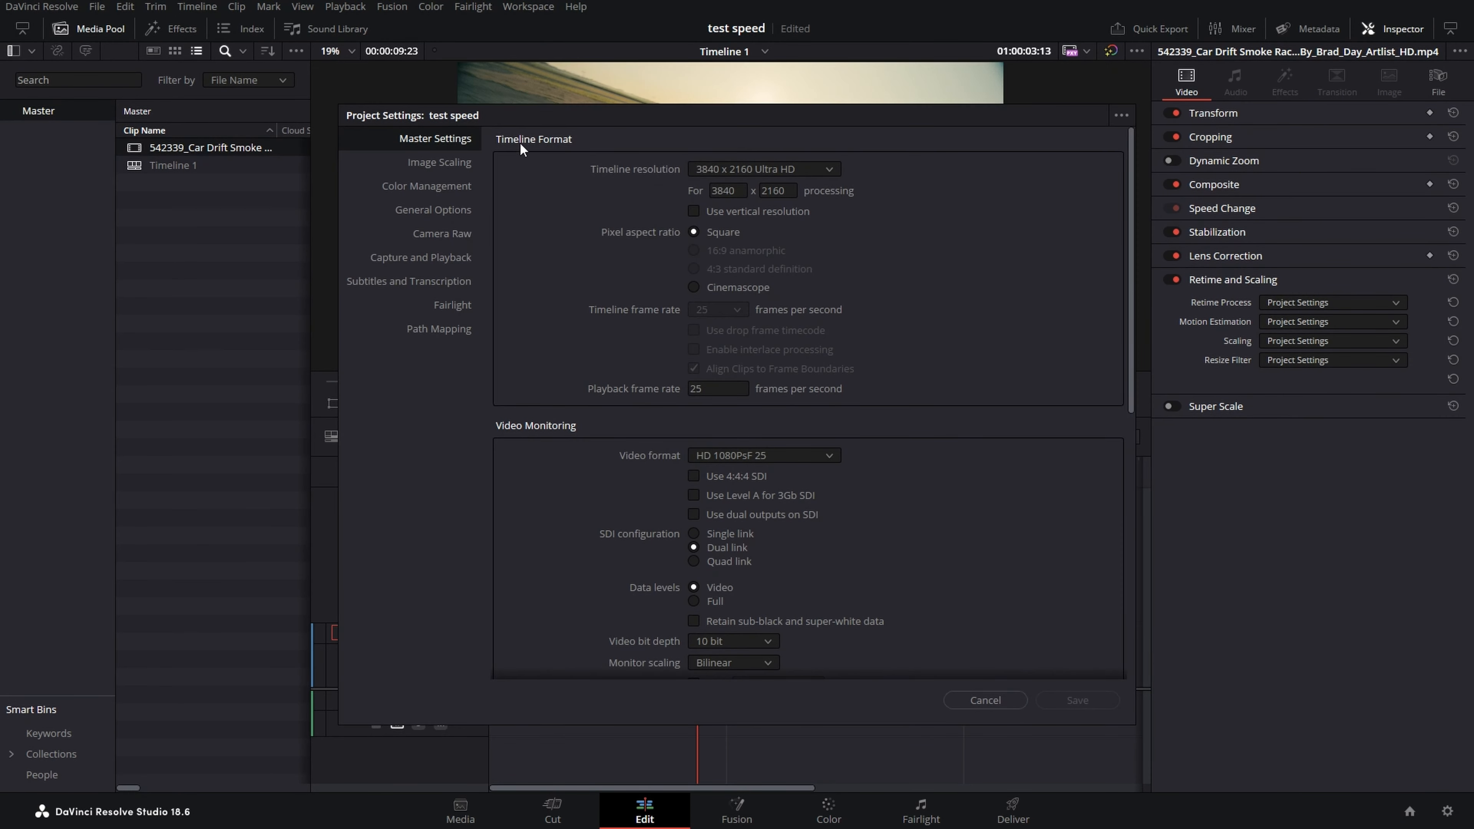
scroll(598, 261, "down", 10)
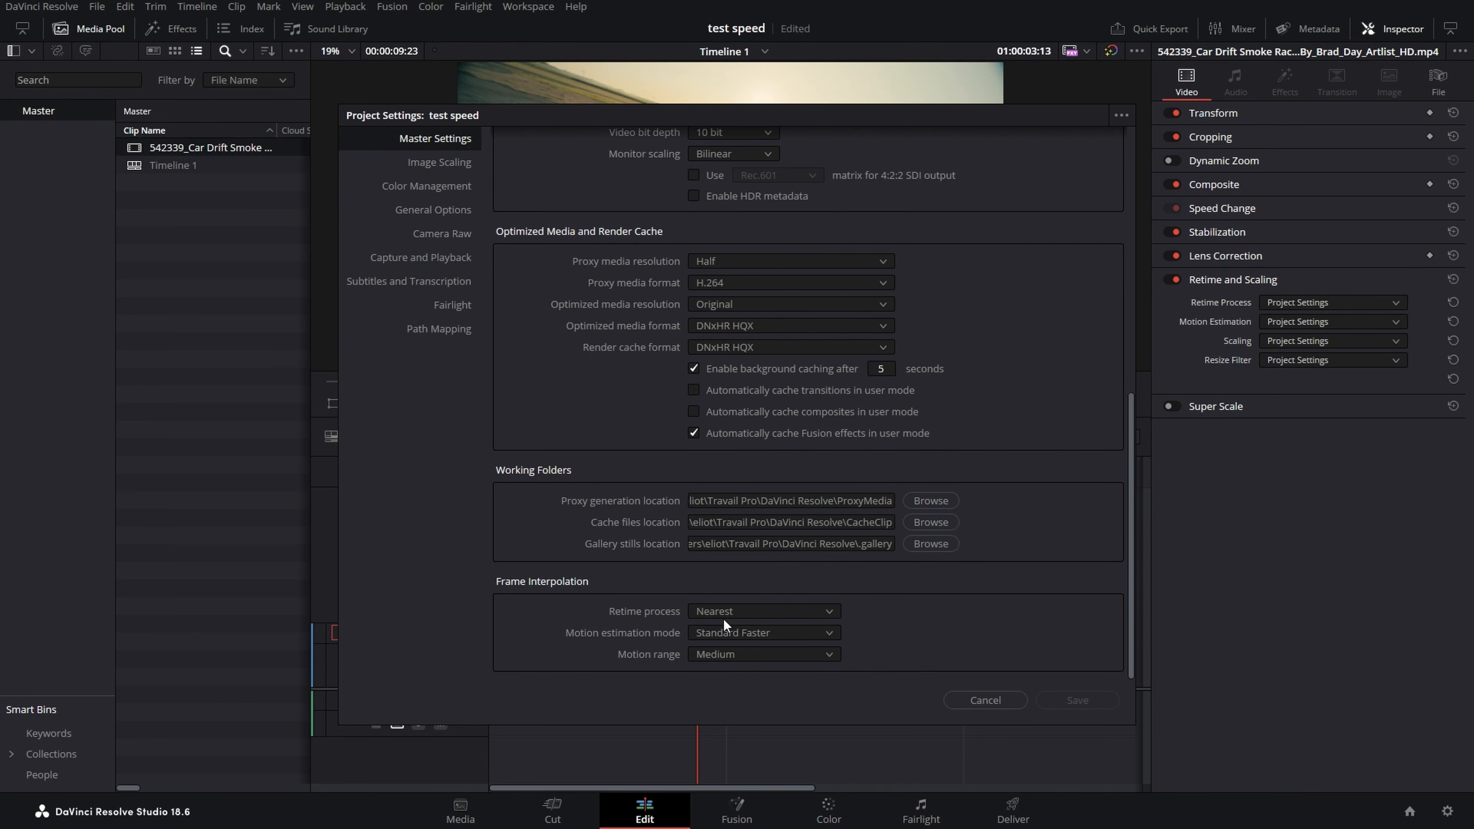
left_click(985, 700)
Review the available retime processes and set the clip's Retime Process to Nearest
left_click(1297, 302)
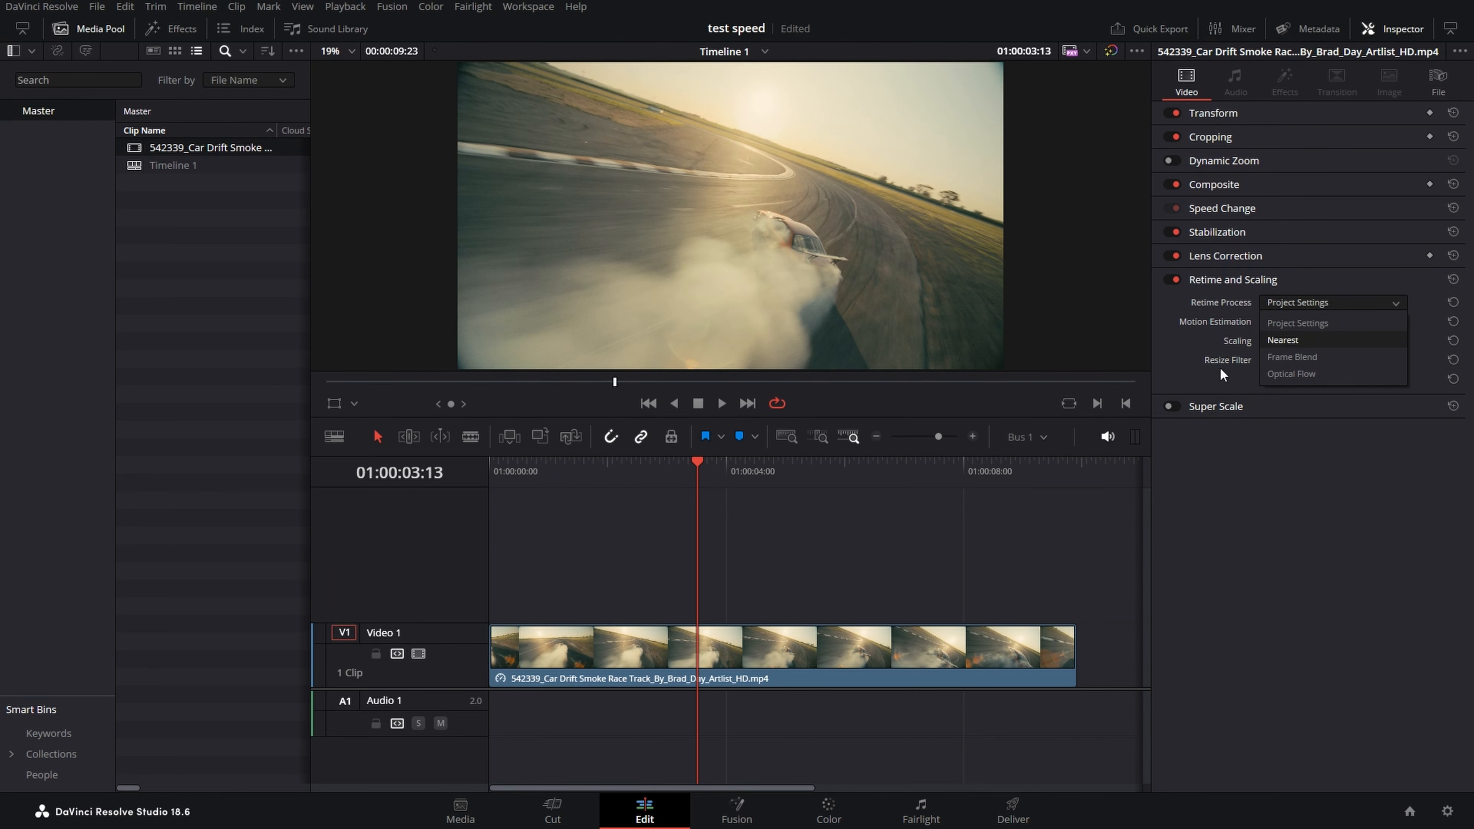
left_click(1230, 499)
left_click(1324, 303)
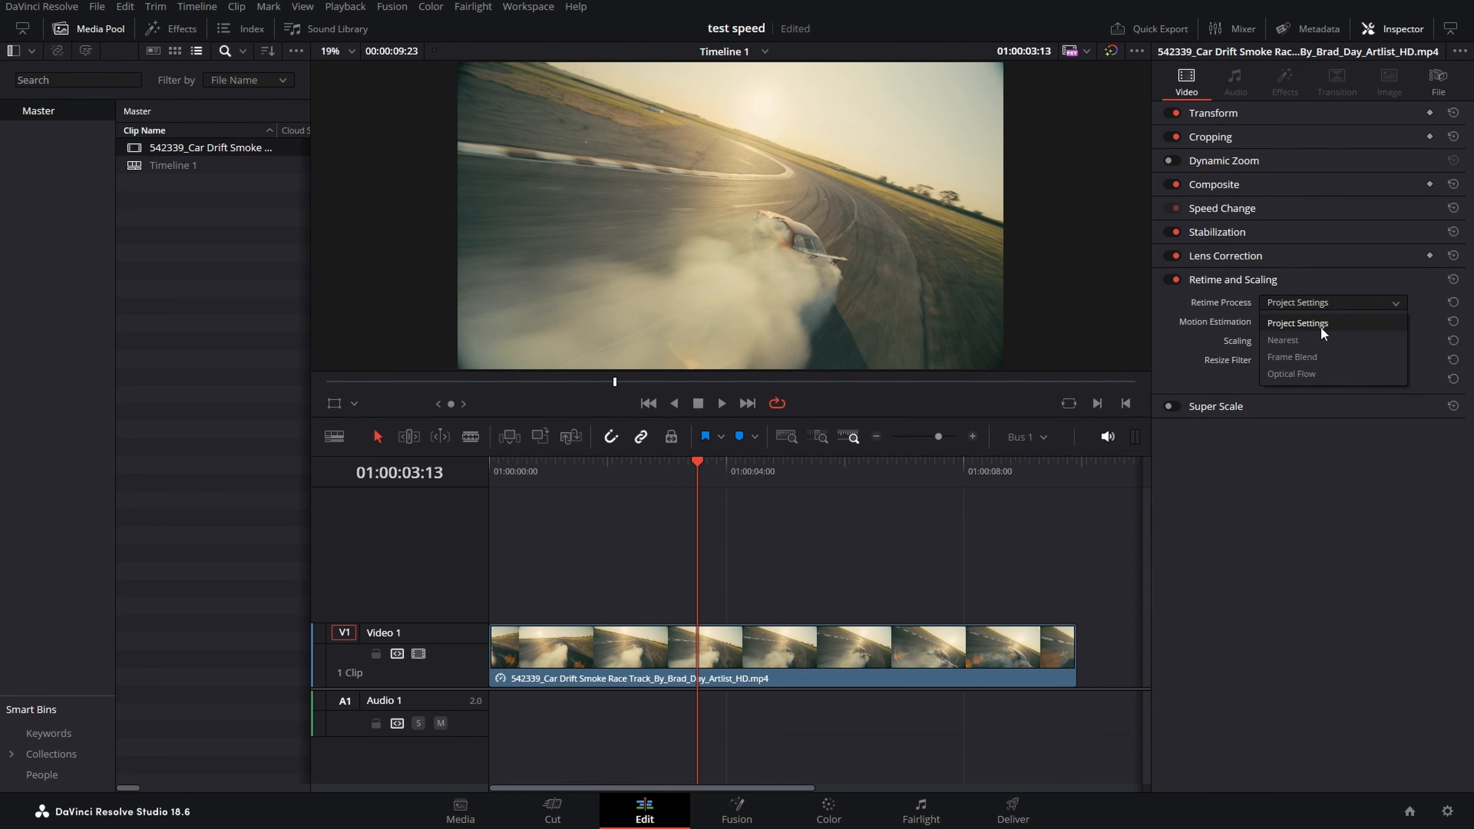
left_click(847, 636)
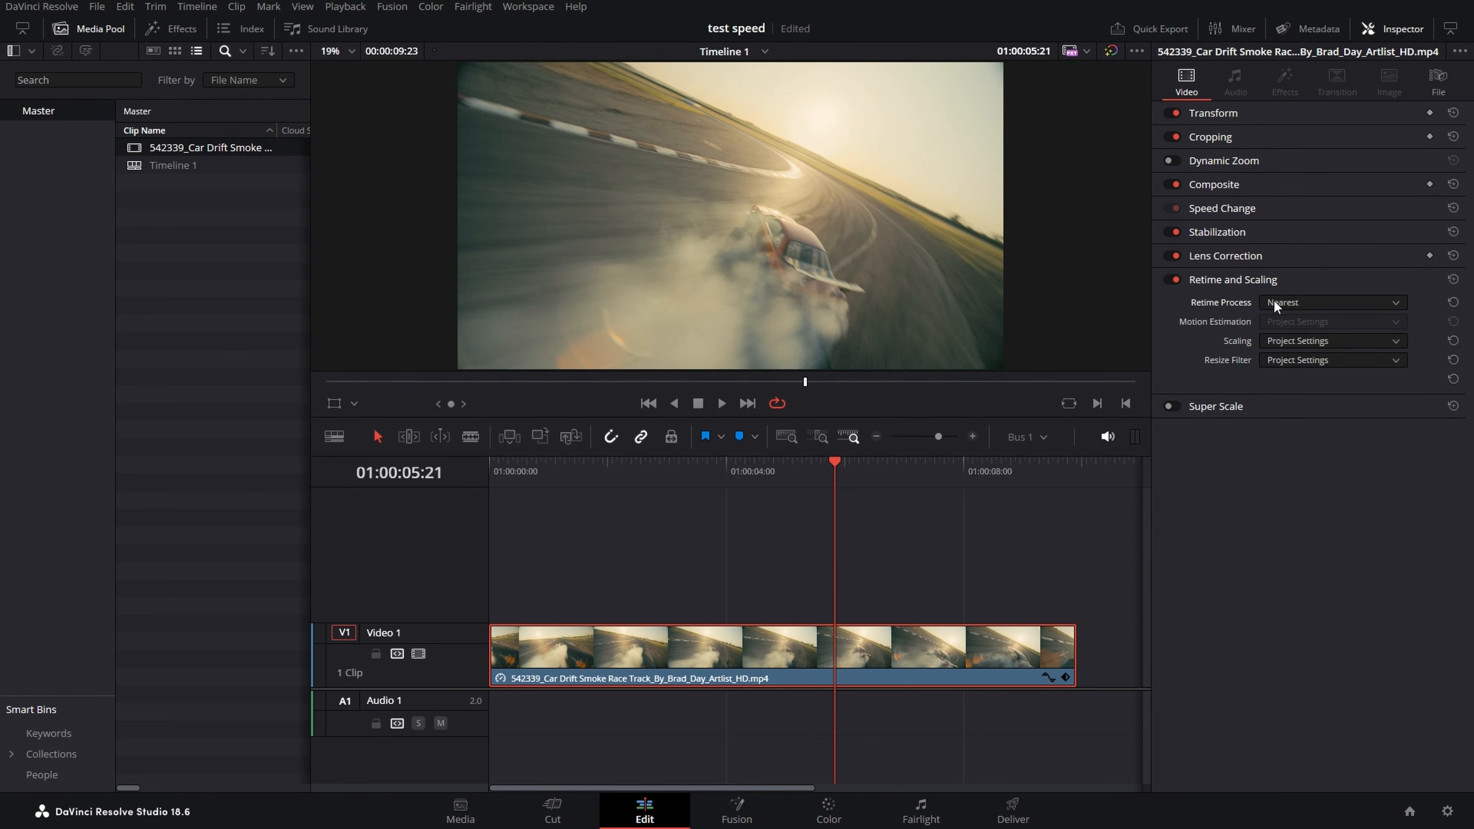
Set the clip's Retime Process to Frame Blend and play it back
left_click(1312, 302)
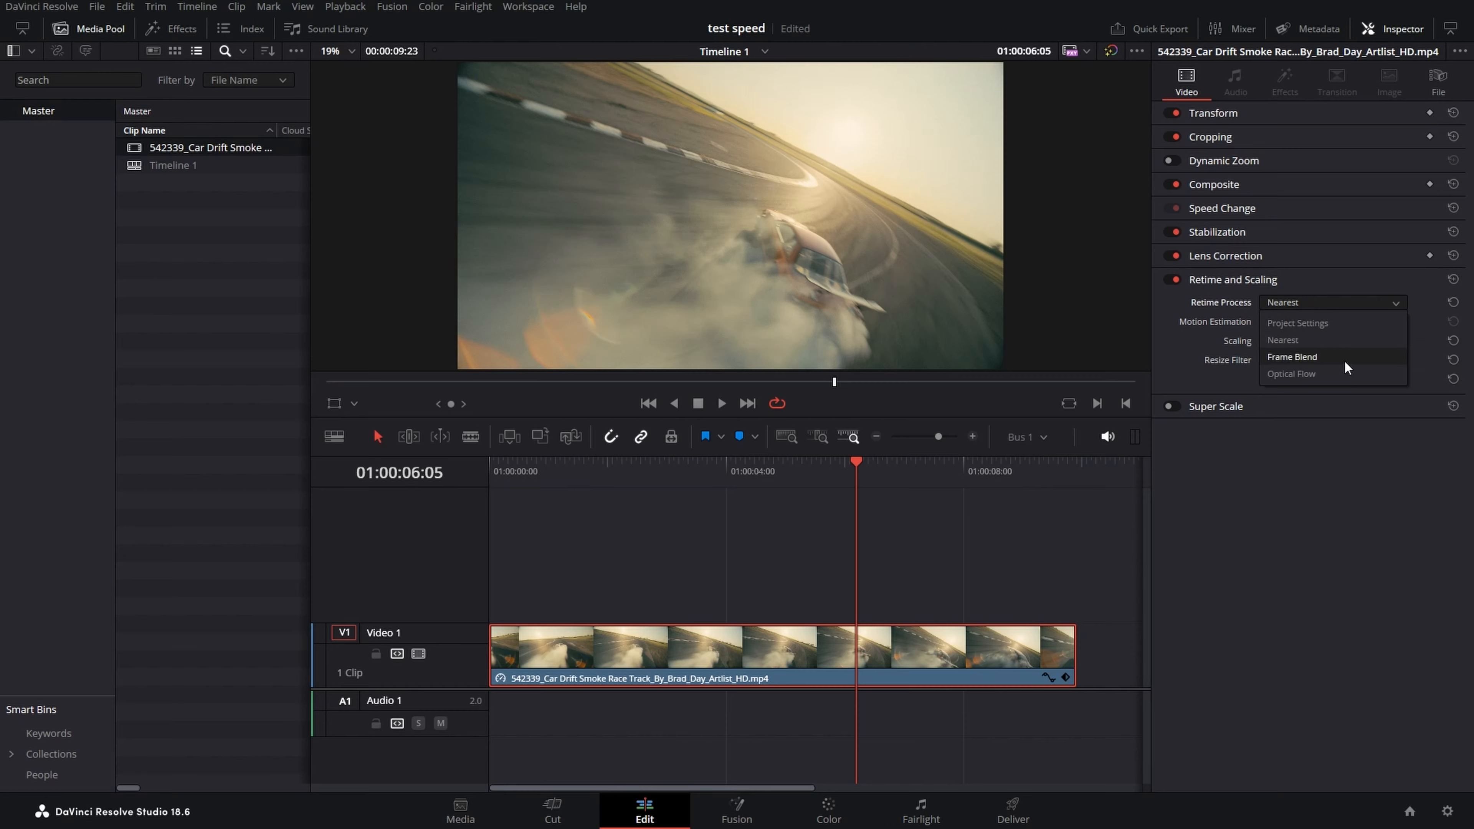
left_click(1300, 357)
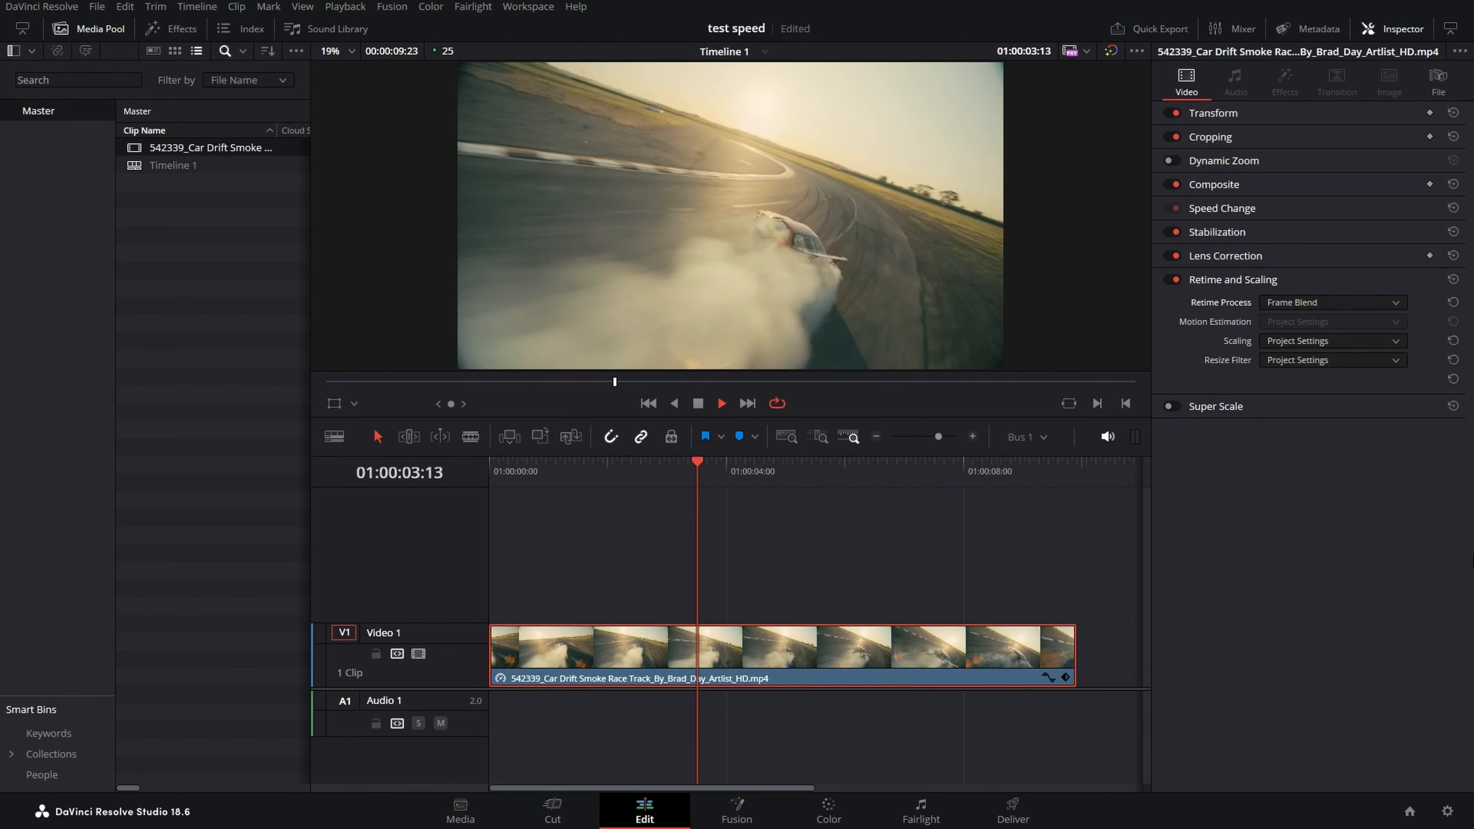
key("space")
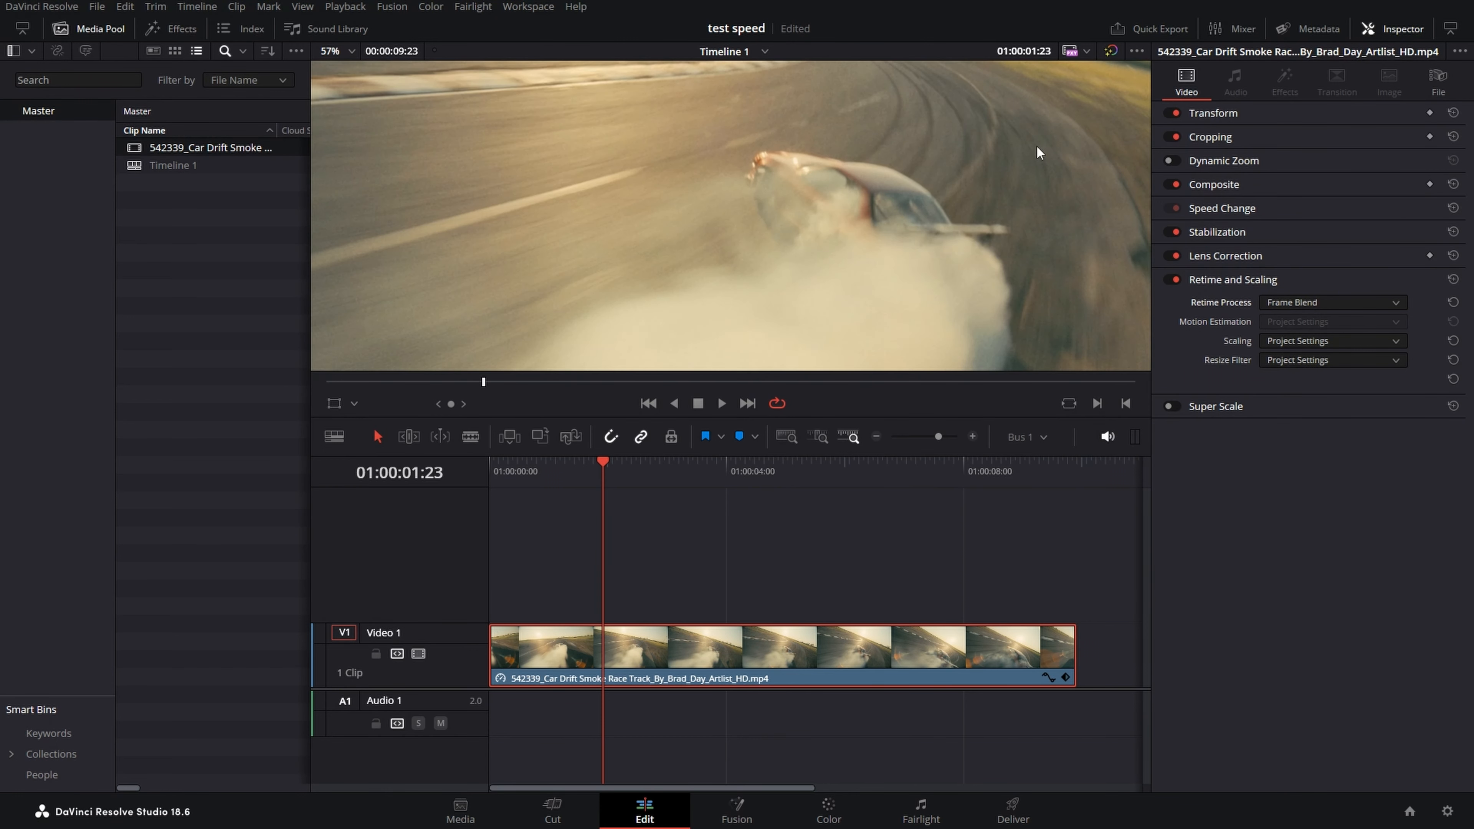
Examine the blended frames one by one around the trees on the horizon
scroll(858, 244, "up", 6)
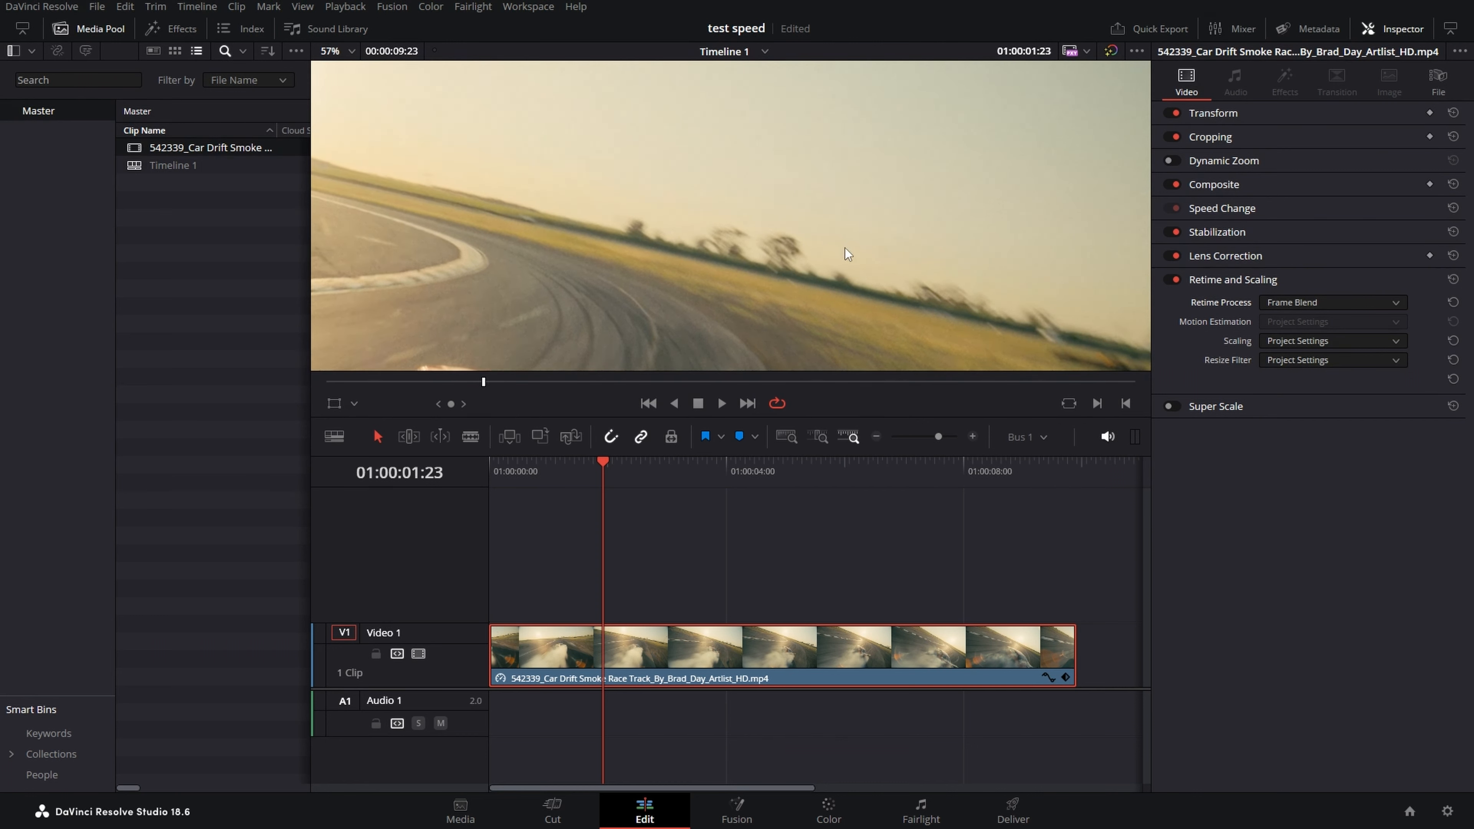
key("Right")
key("Right")
key("Right")
key("Right")
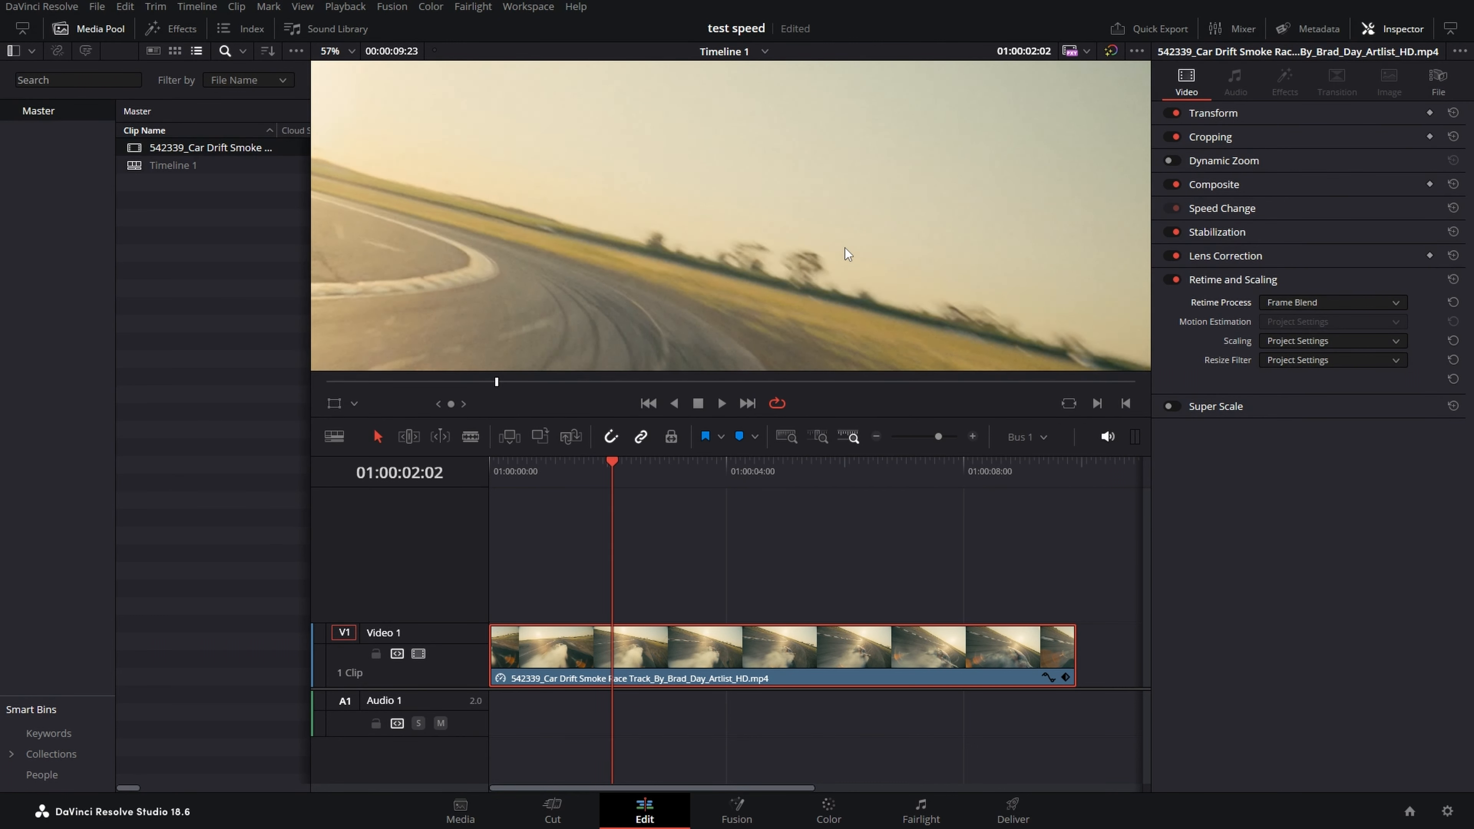
key("Right")
key("Right")
key("Right")
key("Right")
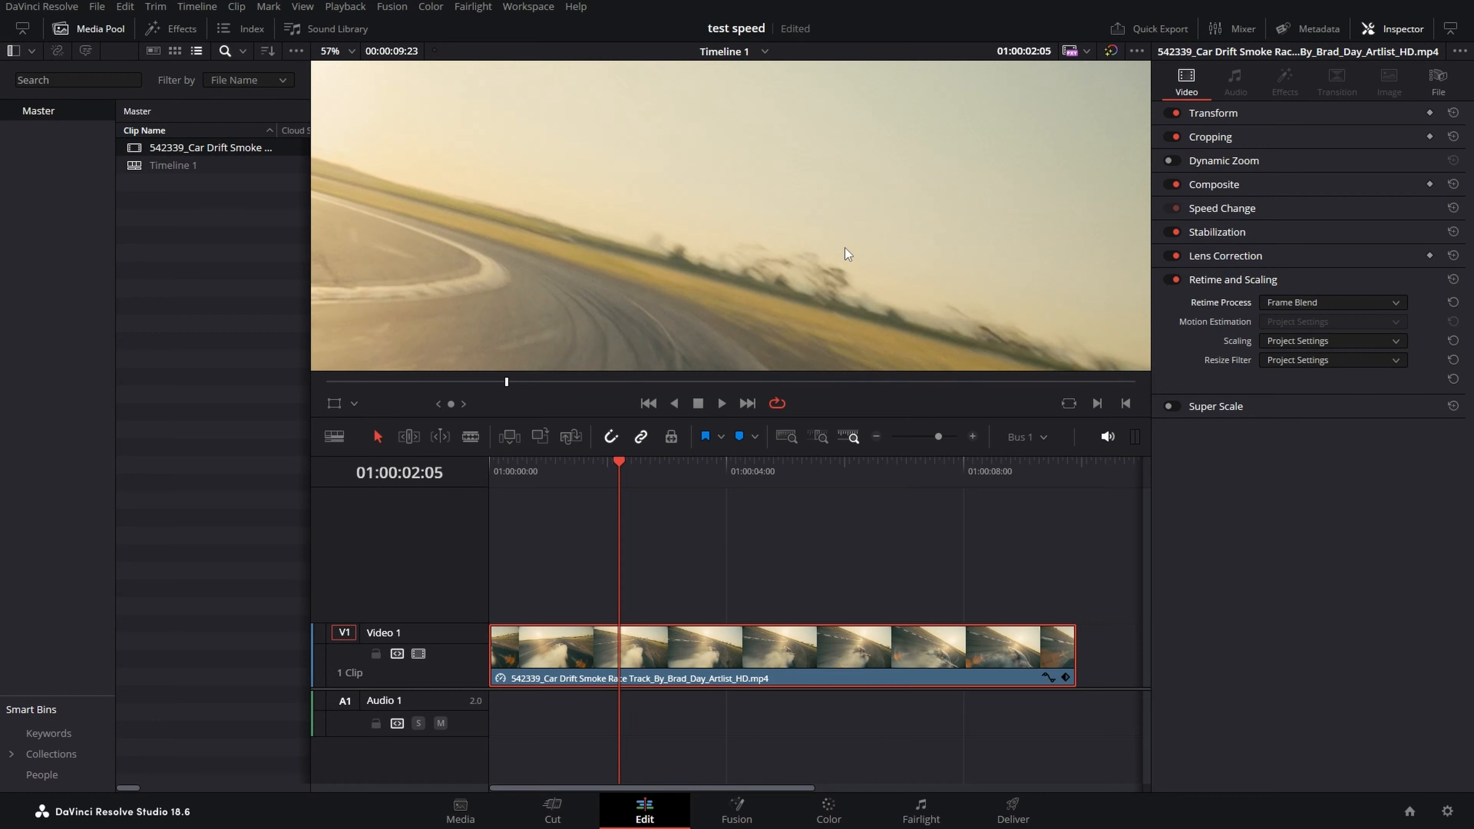
Play the frame-blended clip from the start with the whole image fitted in the viewer
key("shift+z")
key("Home")
key("space")
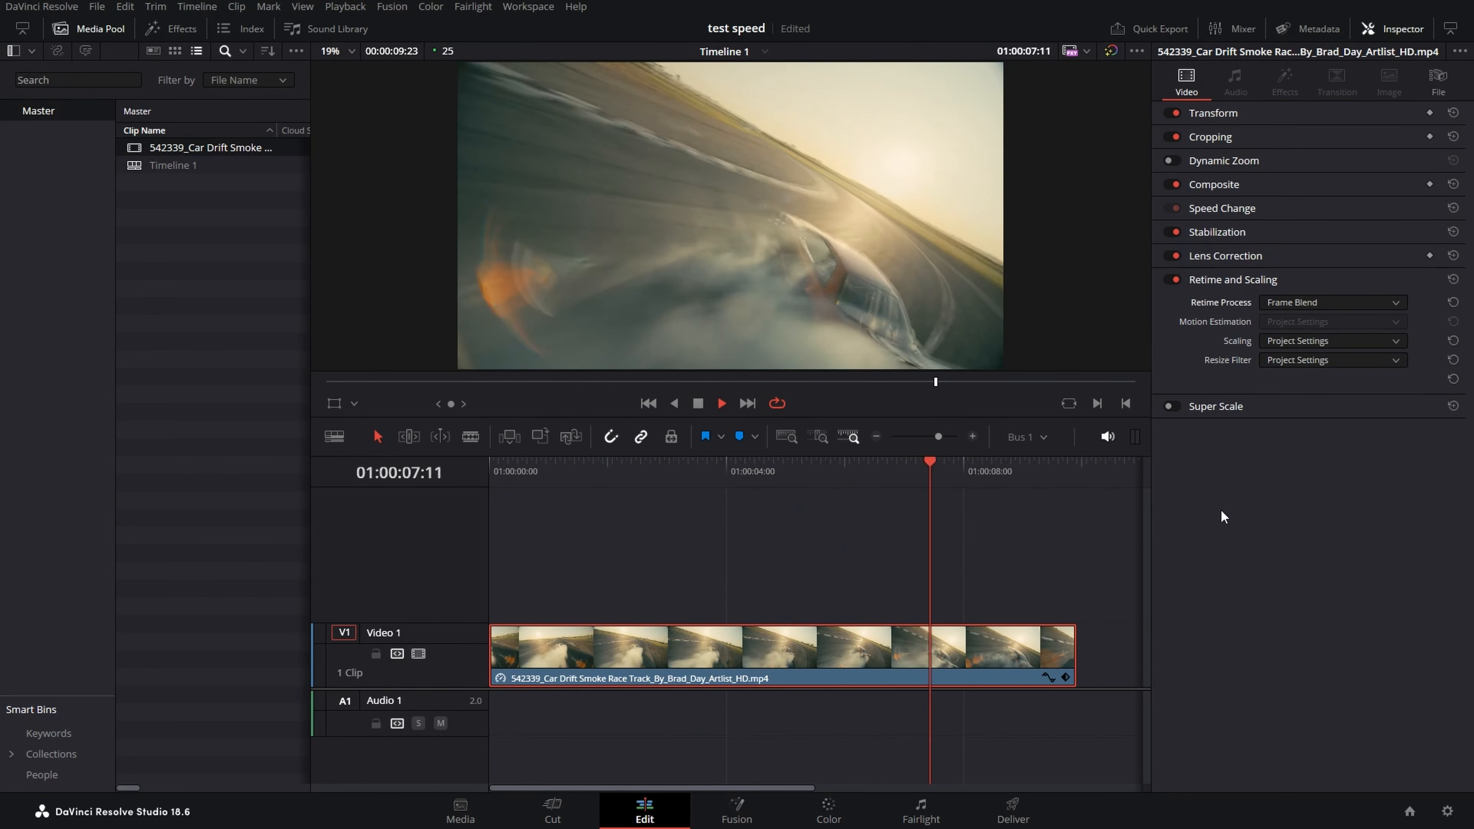
key("space")
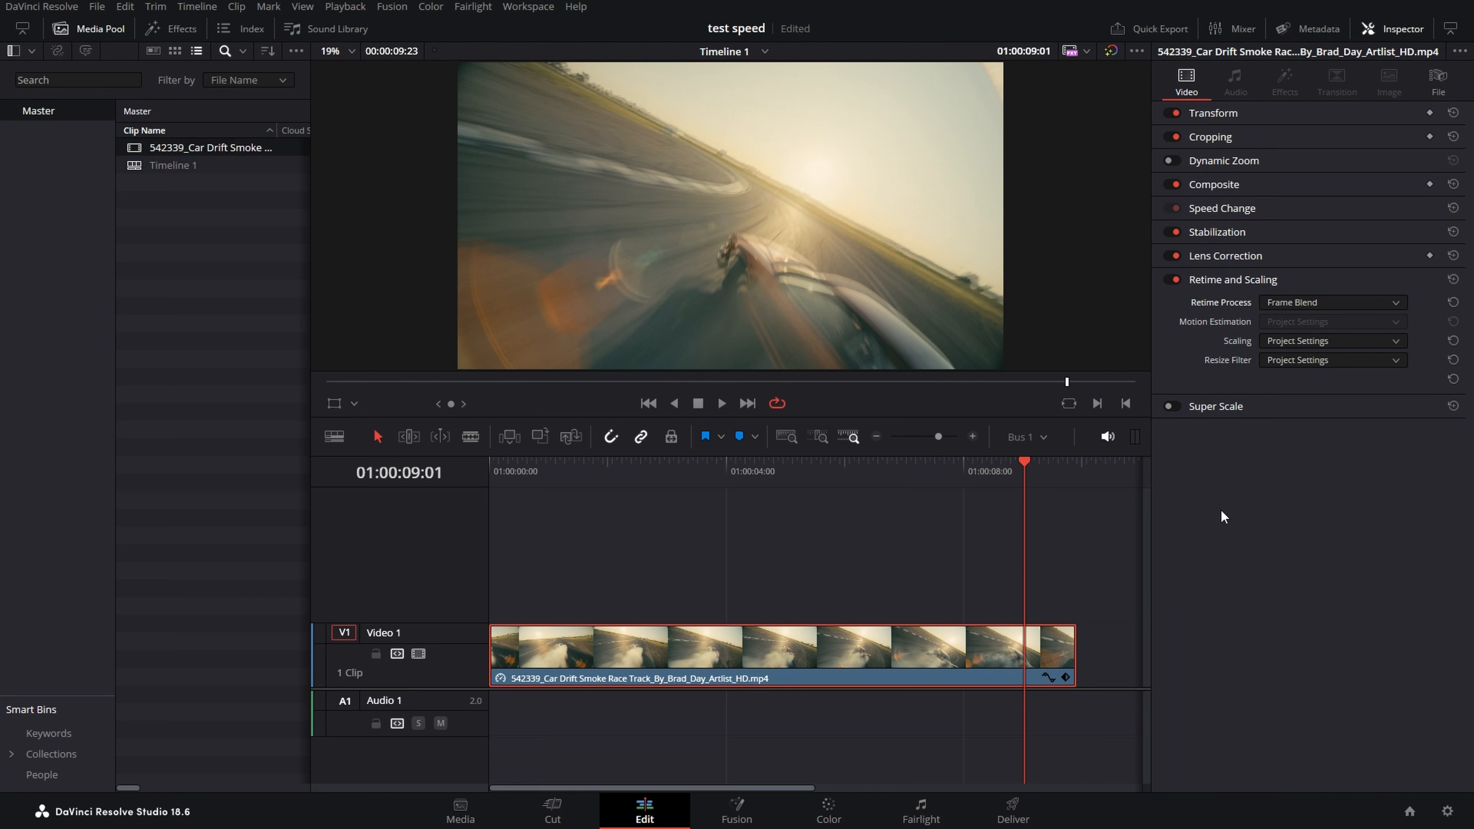
Set the clip's Retime Process to Optical Flow and return the playhead to the timeline start
left_click(1355, 304)
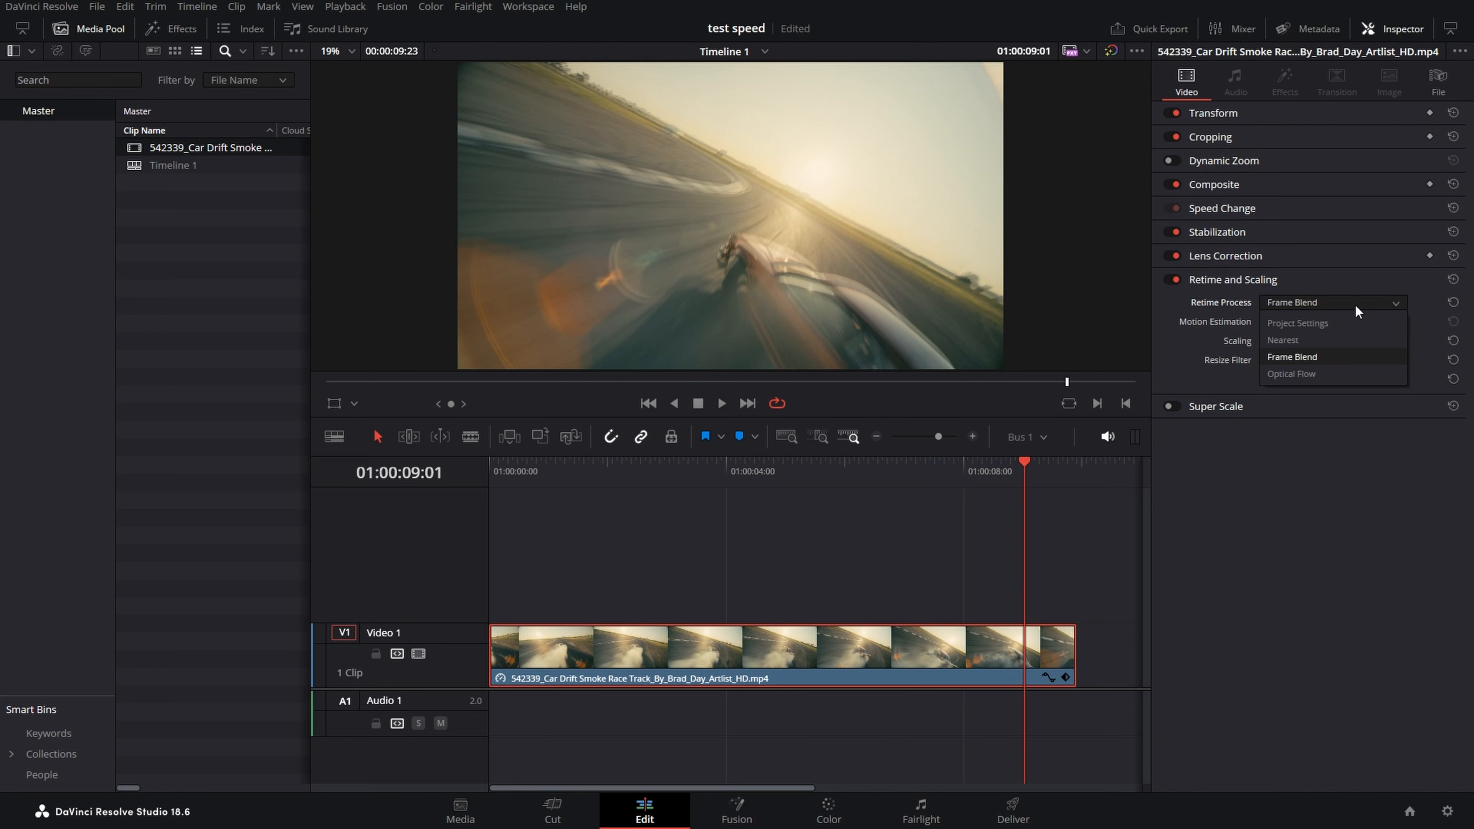
left_click(1299, 377)
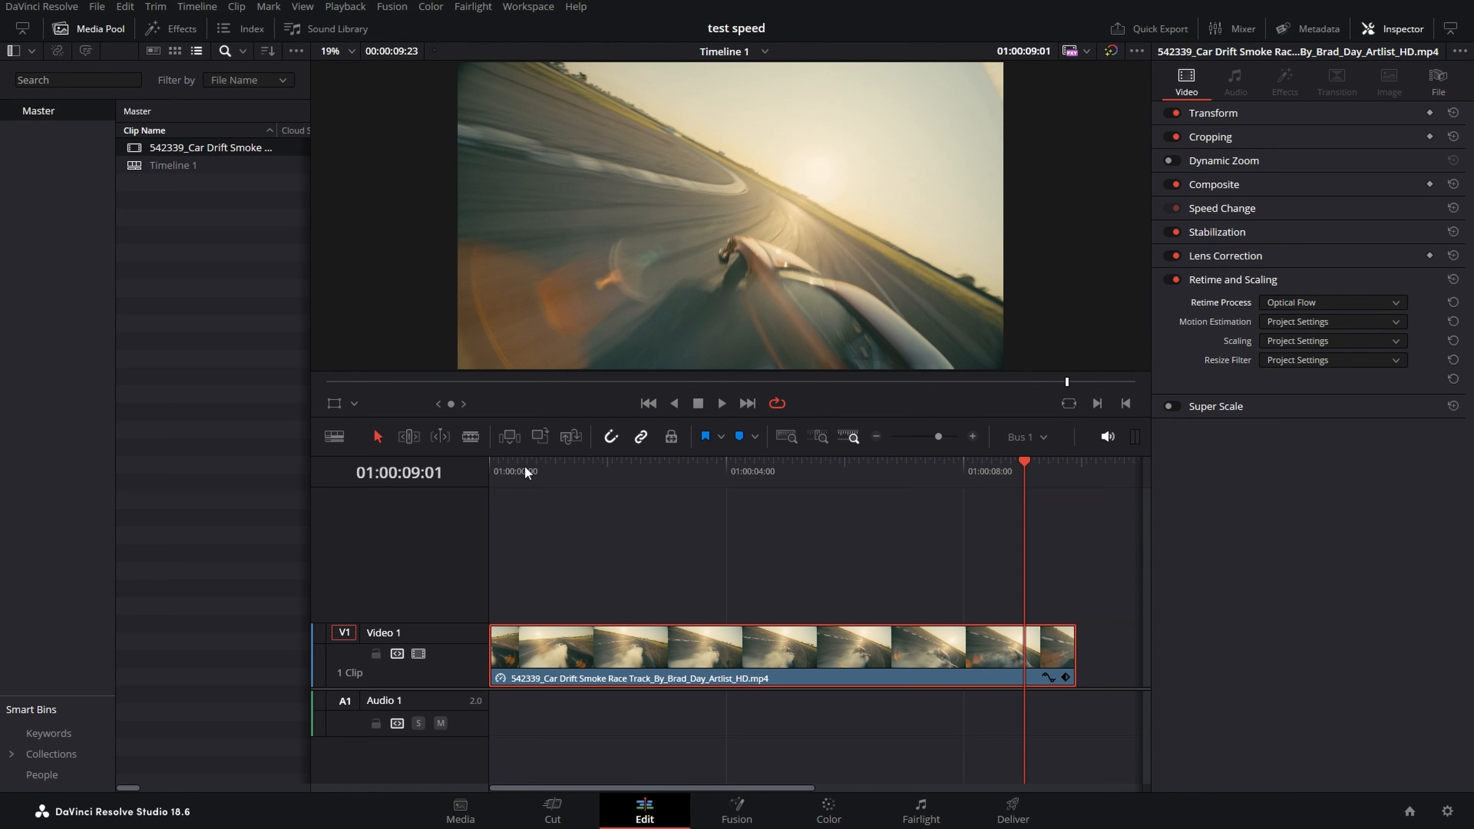
key("Home")
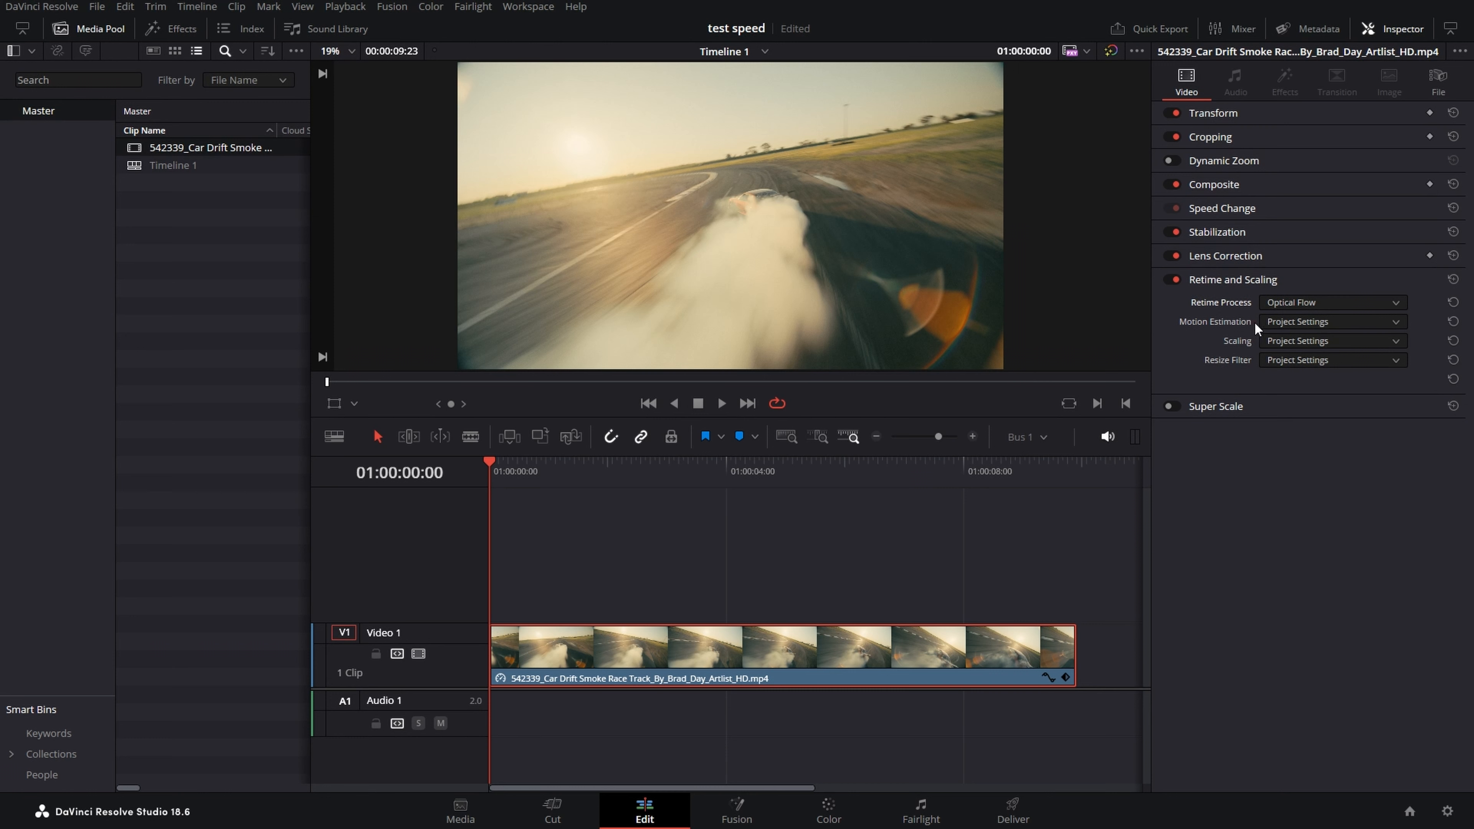
Try the Nearest retime process on the clip and undo that change
left_click(1281, 302)
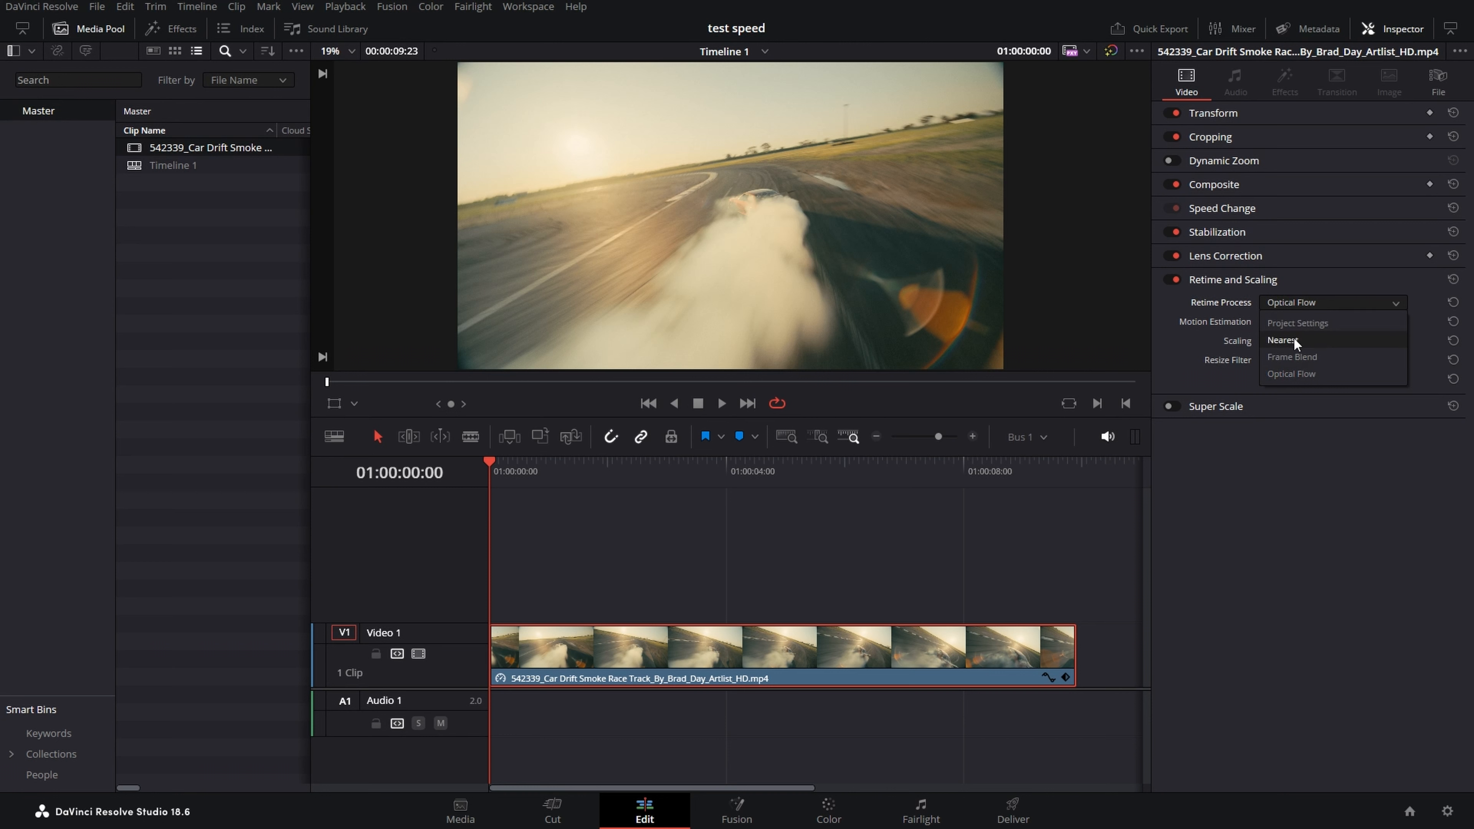
left_click(1293, 336)
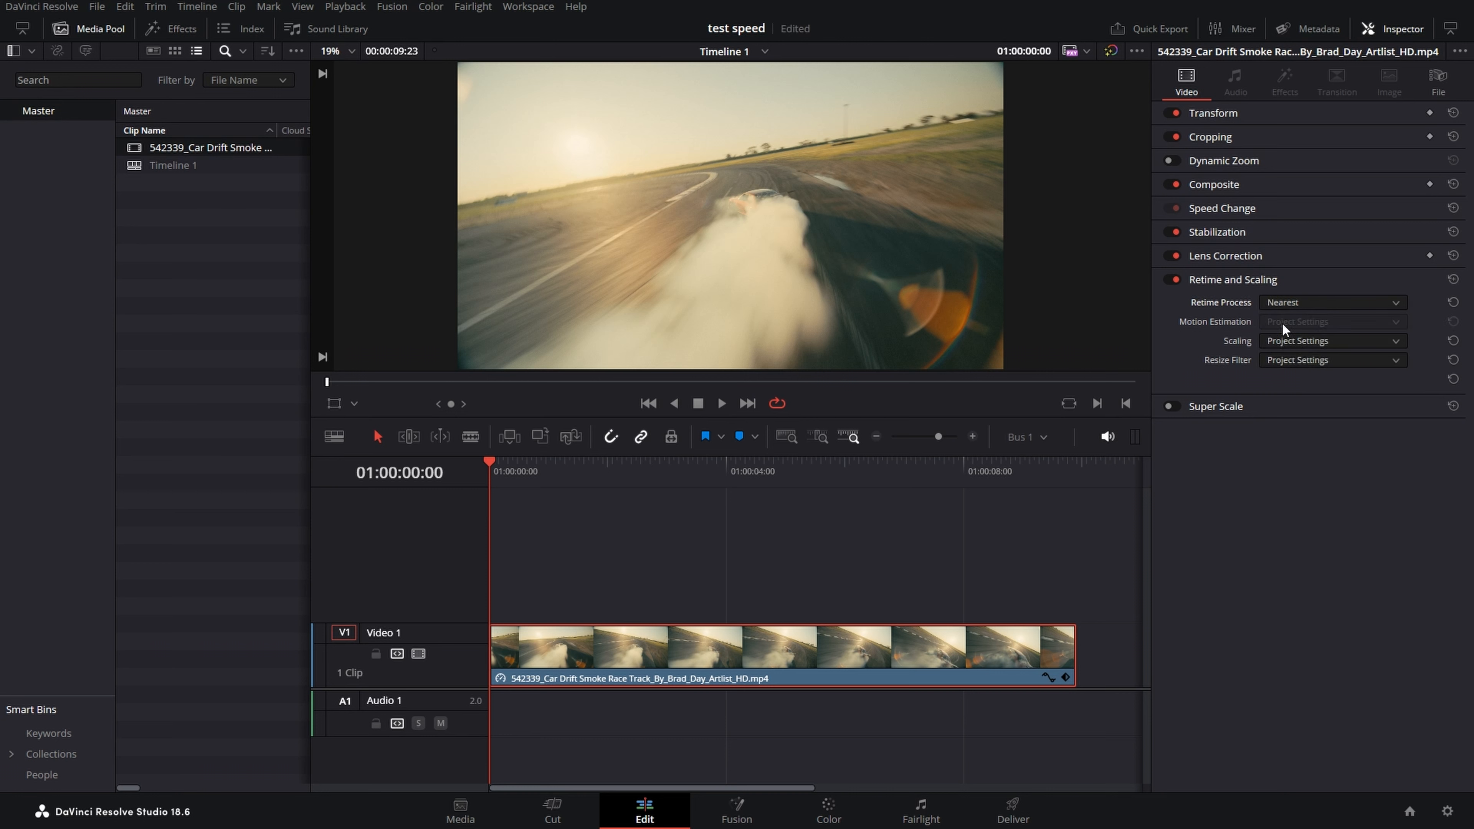
key("ctrl+z")
Check the project's default motion estimation mode against the clip's Motion Estimation options
left_click(1316, 325)
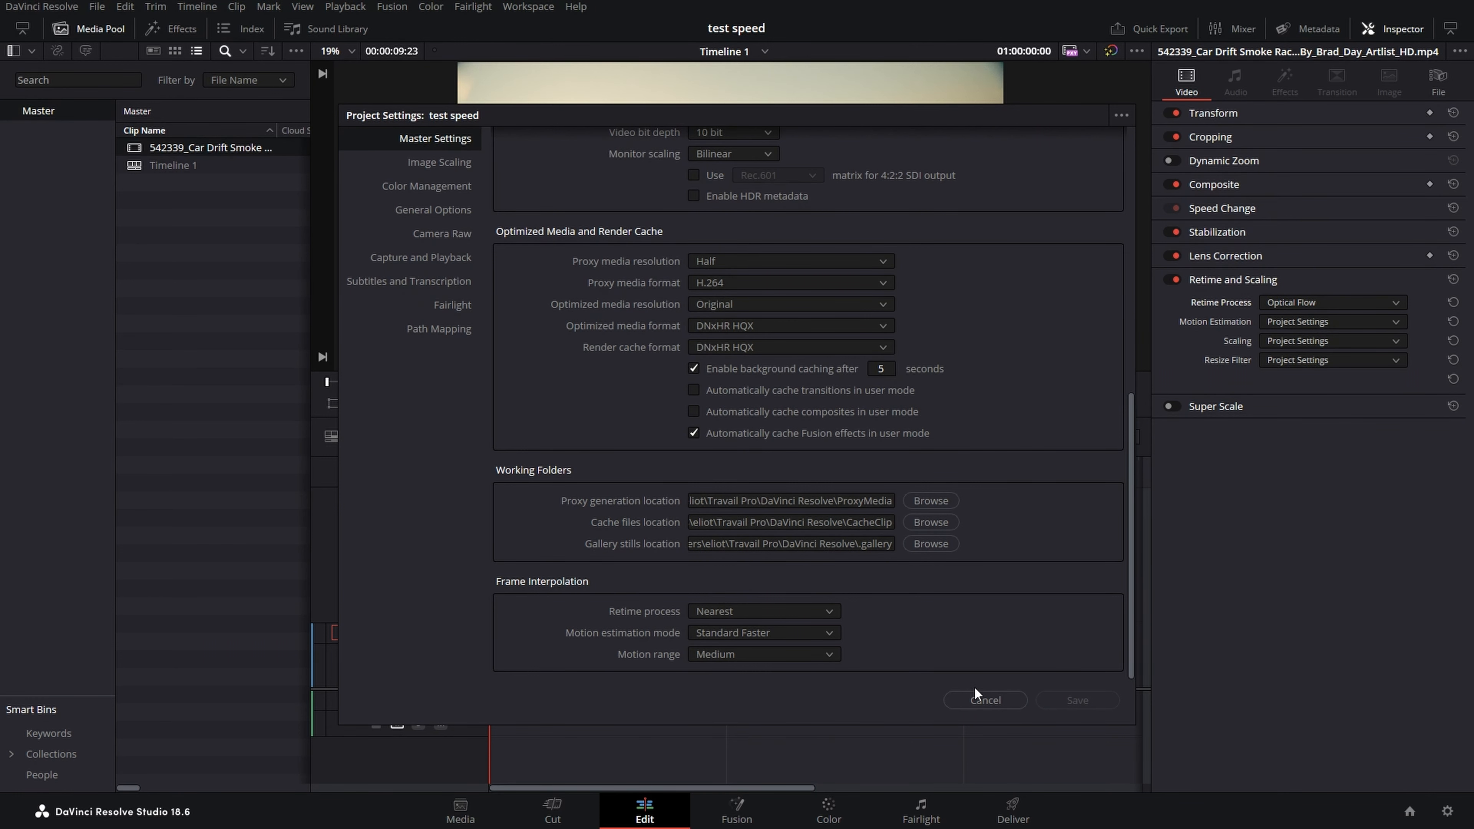
left_click(985, 700)
left_click(1334, 321)
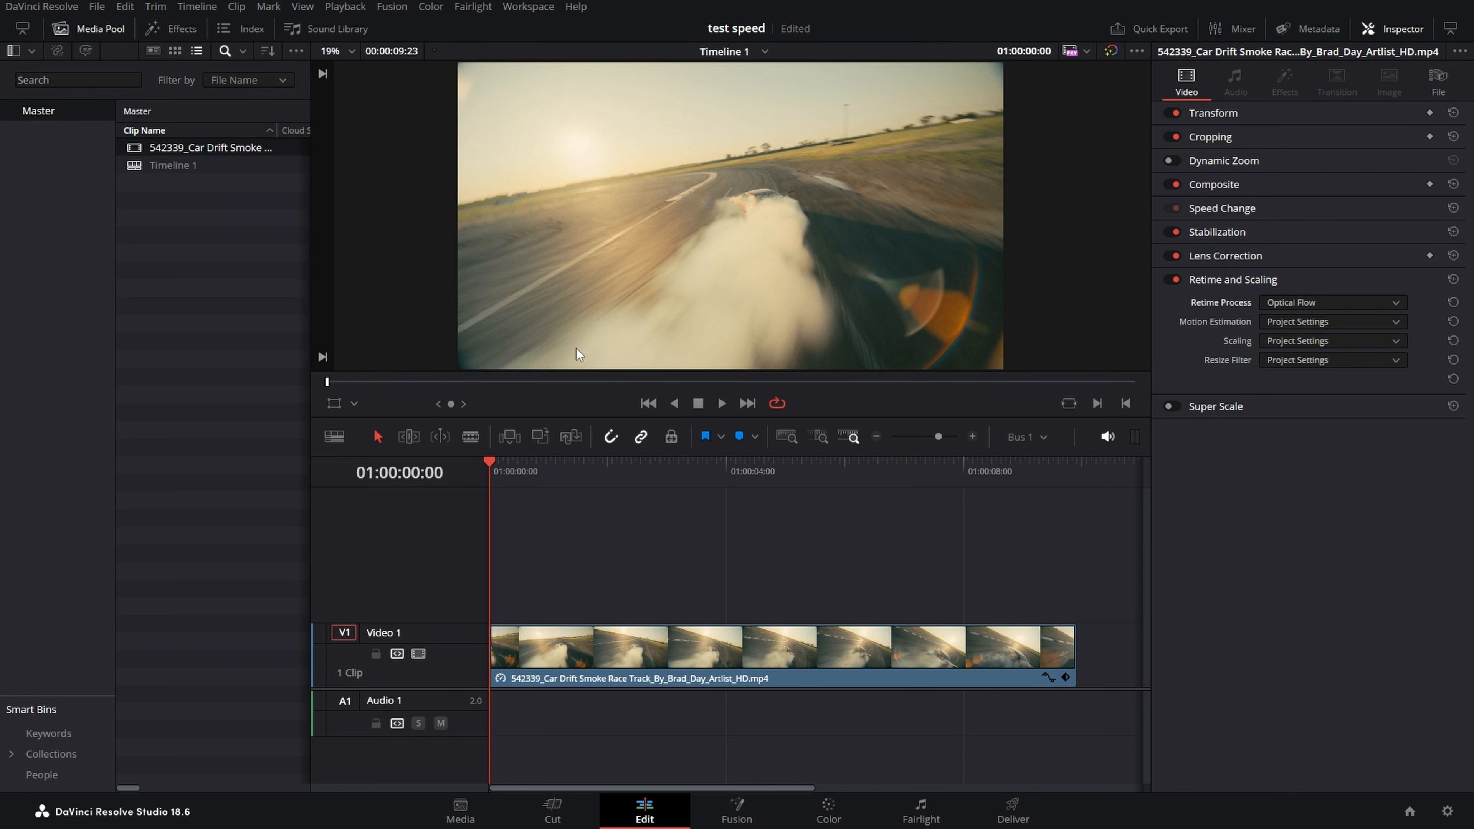
Step through the opening frames of the Optical Flow clip to examine the interpolated images
key("Right")
key("Right")
key("Right")
key("Right")
key("Right")
key("Right")
key("Right")
key("Right")
key("Right")
key("Right")
key("Right")
key("Right")
key("Right")
key("Right")
key("Right")
key("Right")
key("Right")
key("Right")
key("Right")
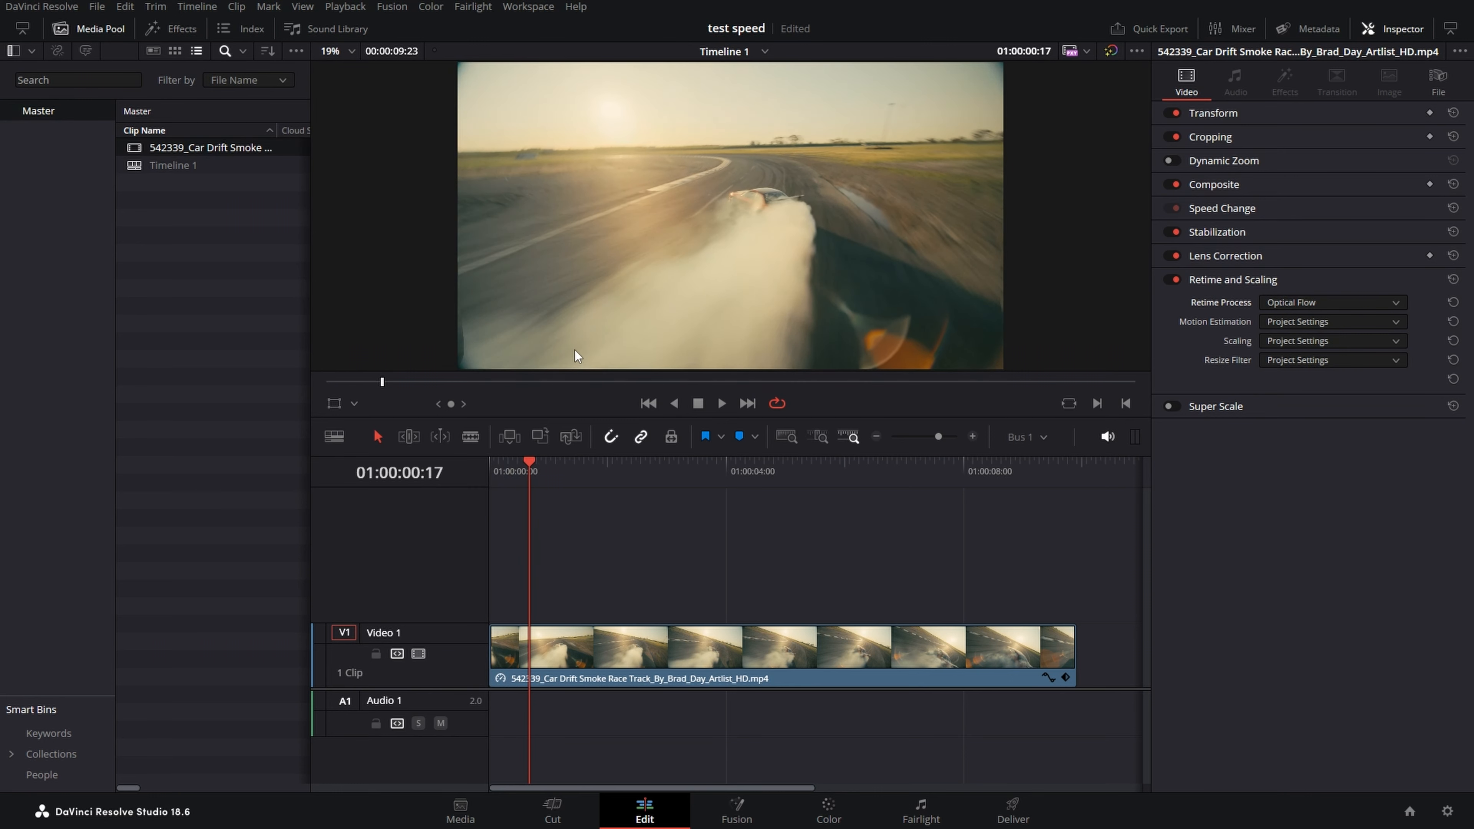
key("Right")
key("Right")
key("Right")
key("Left")
key("Left")
key("Left")
key("Left")
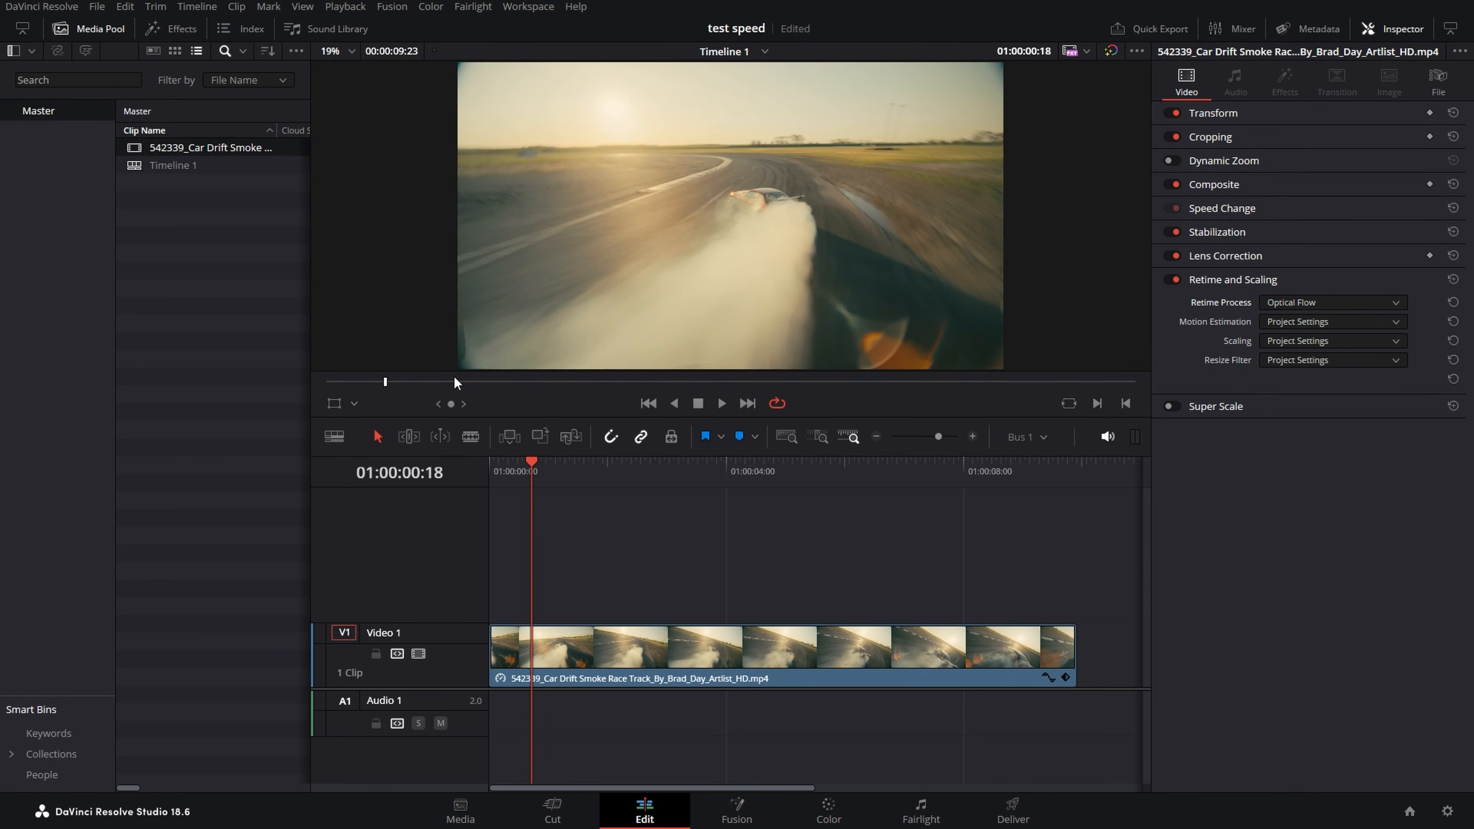
Play the Optical Flow clip from the start to judge its smoothness
key("Home")
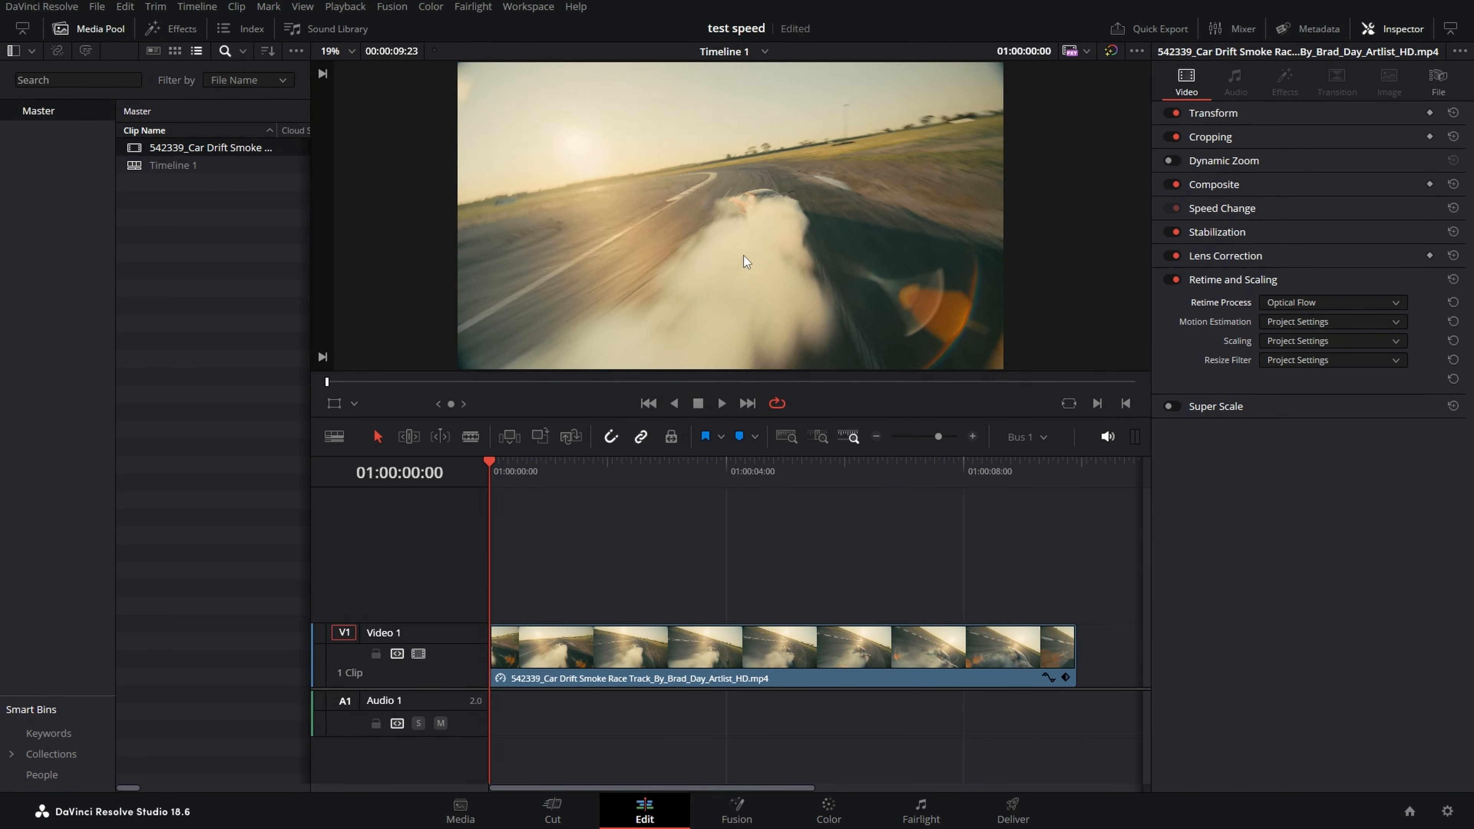
key("space")
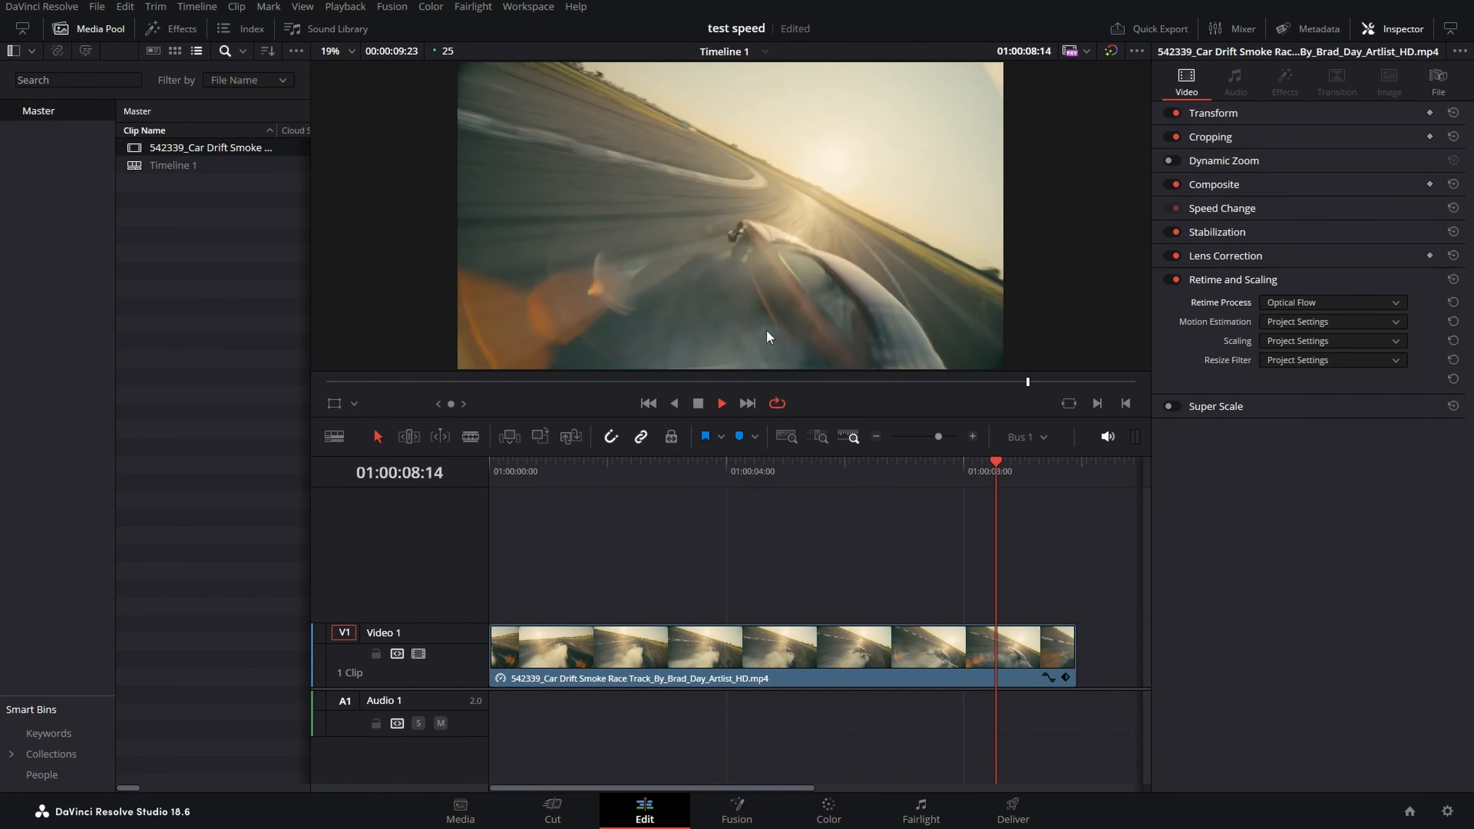
key("space")
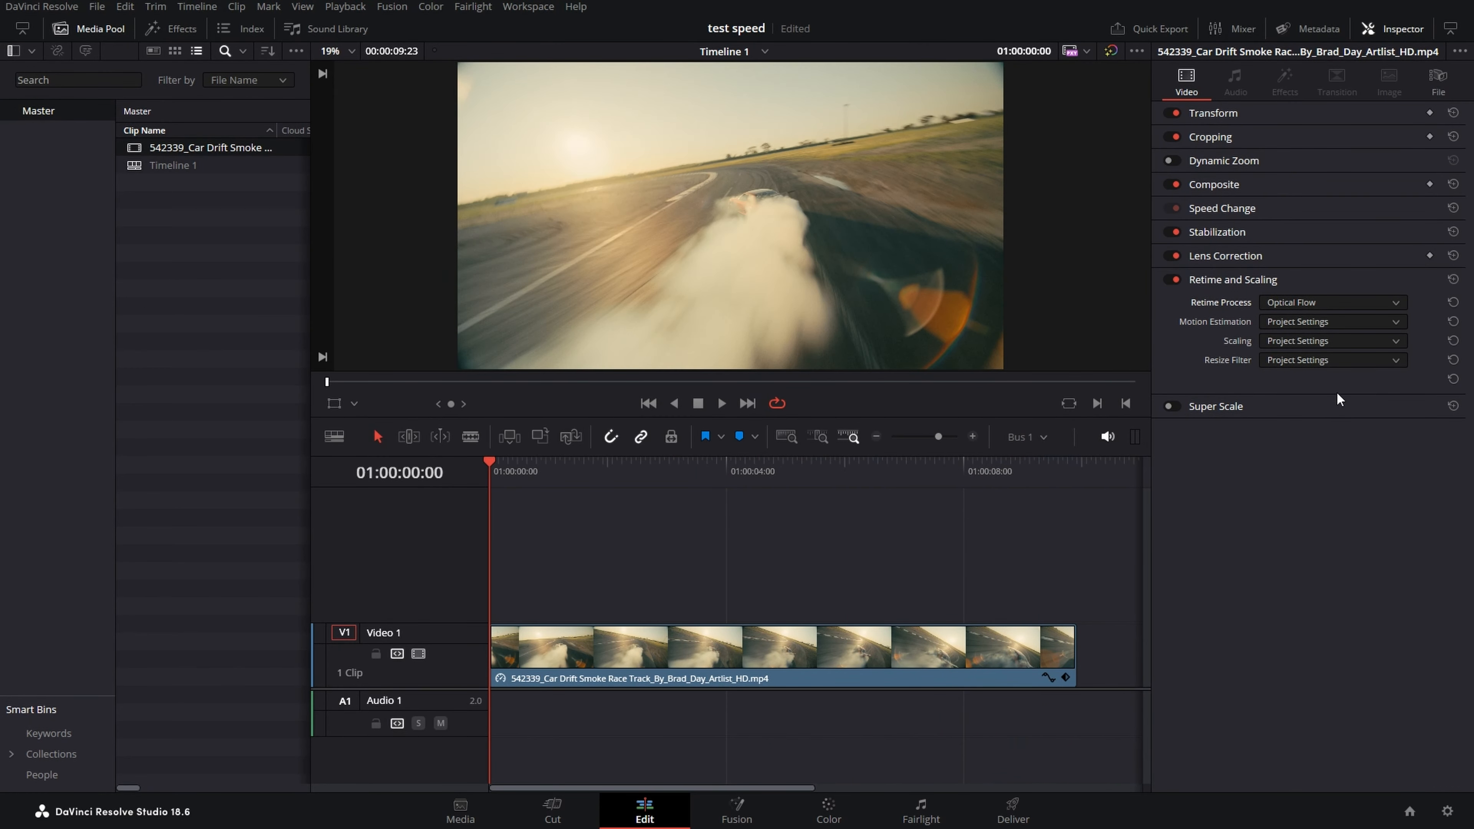
Set the clip's Motion Estimation to Enhanced Better and select the clip in the timeline
left_click(1307, 325)
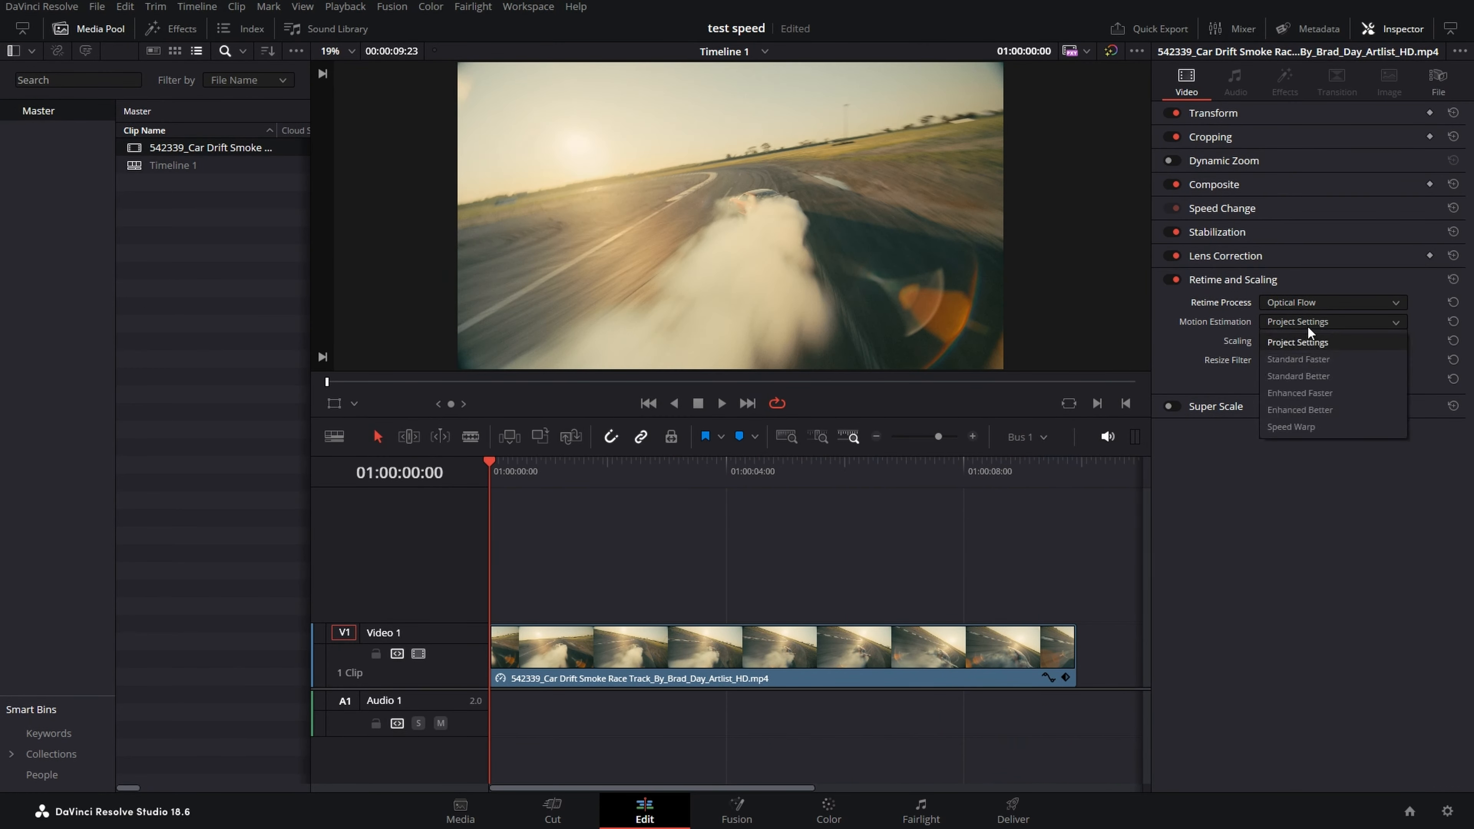
left_click(1329, 412)
left_click(780, 647)
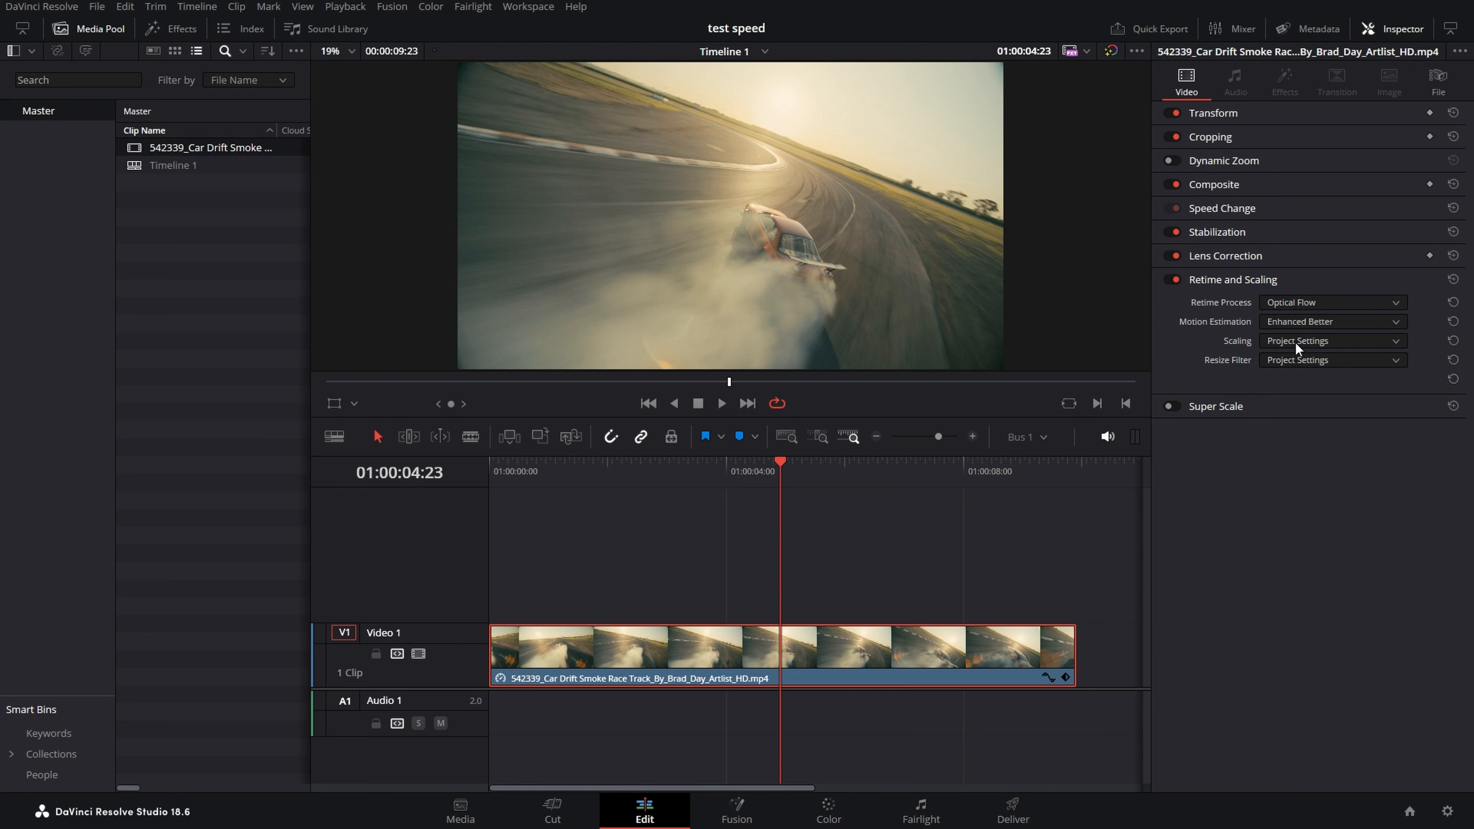
Render the 25% car drift clip in place and play back the rendered version
right_click(627, 656)
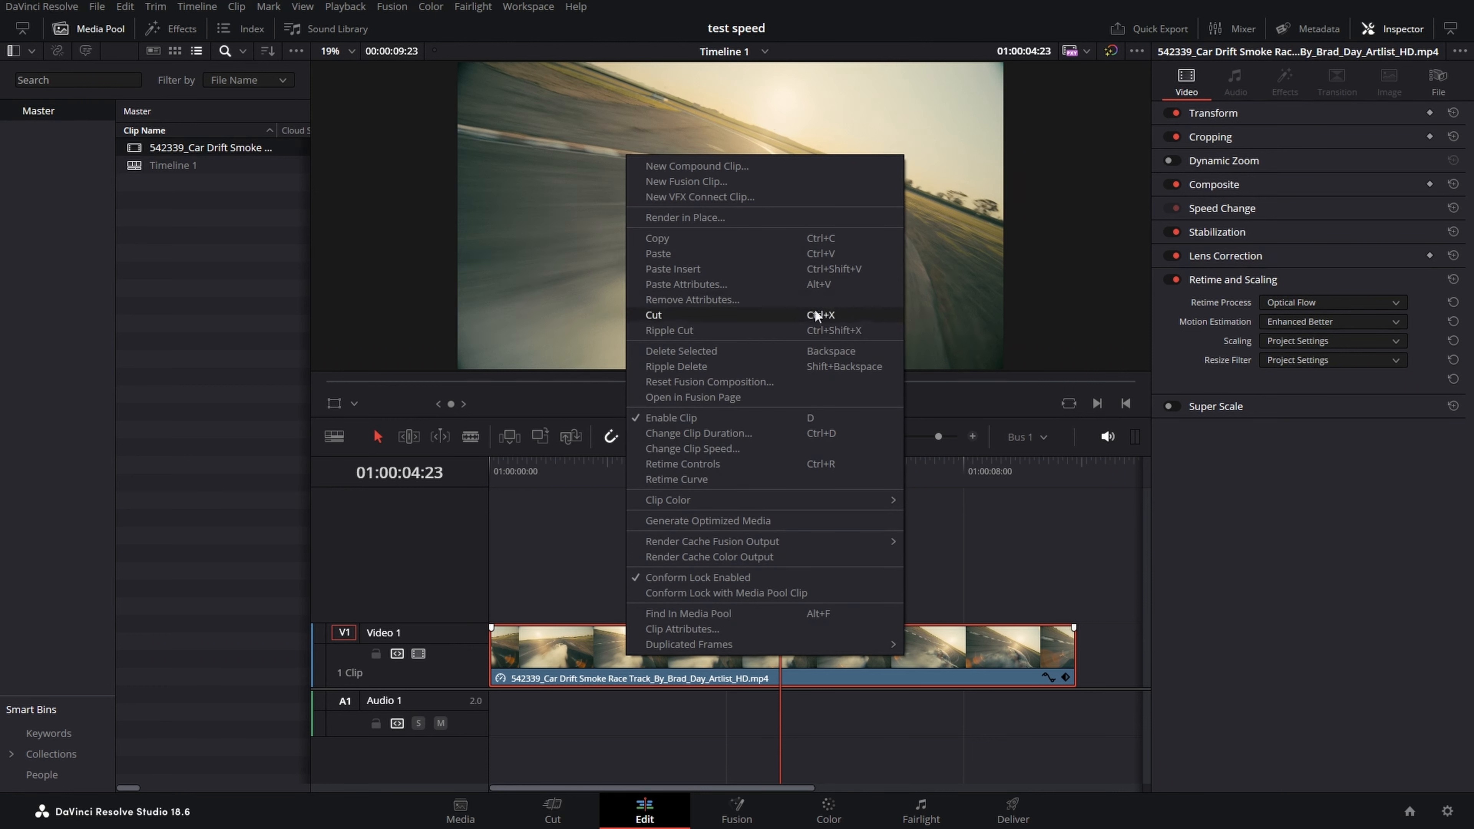
left_click(701, 214)
key("Return")
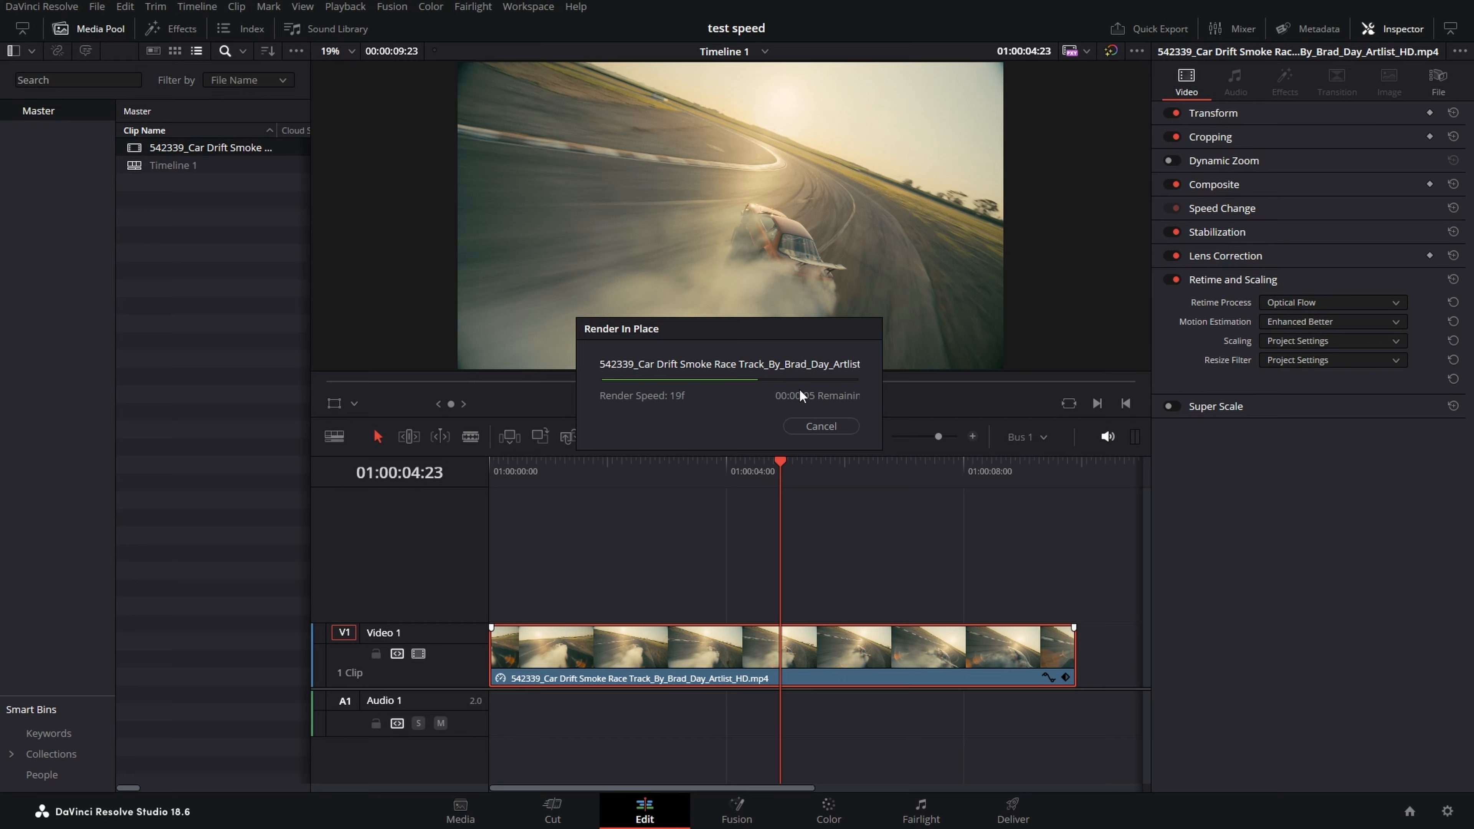
key("space")
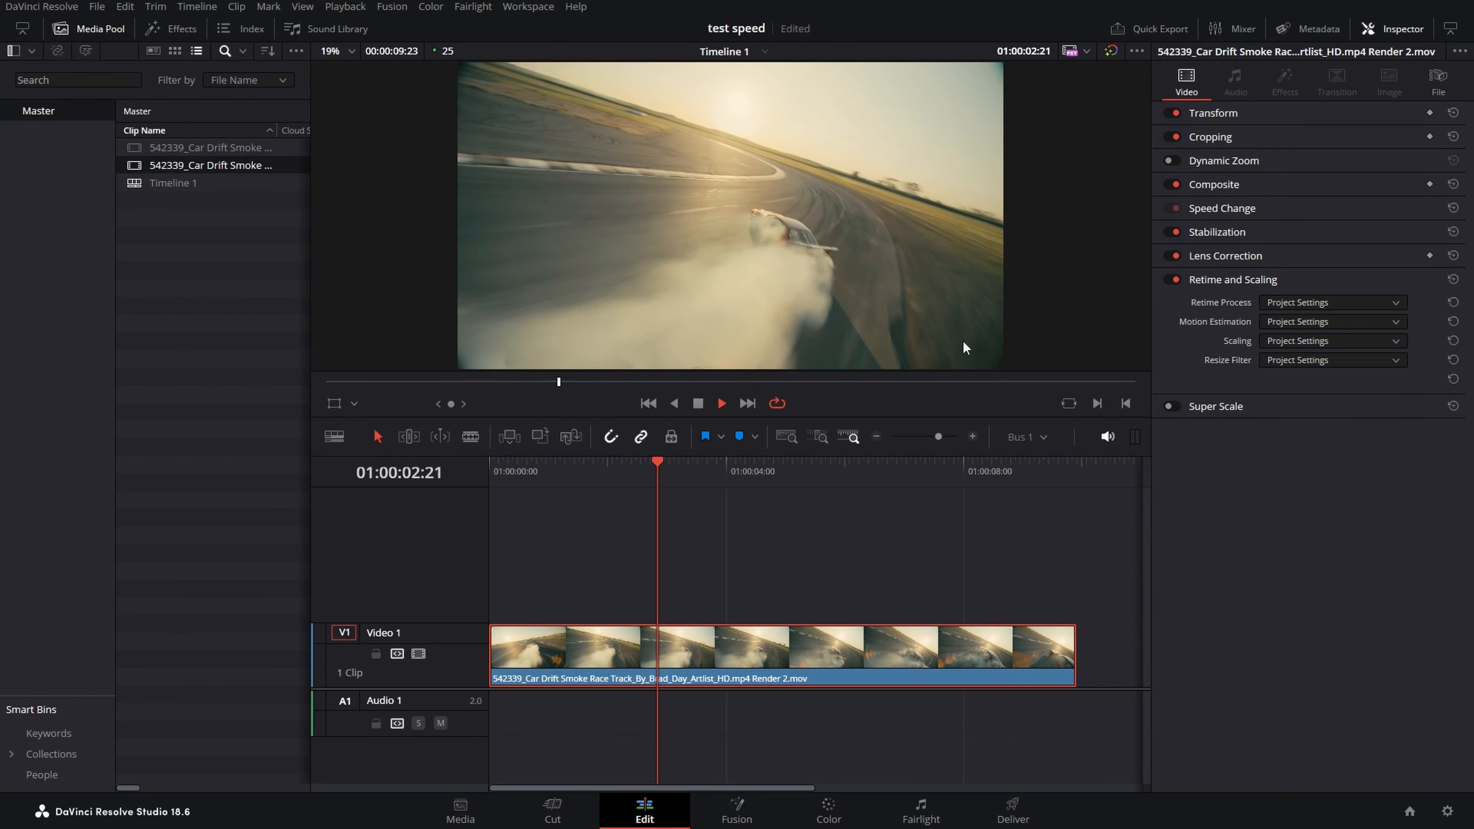
key("space")
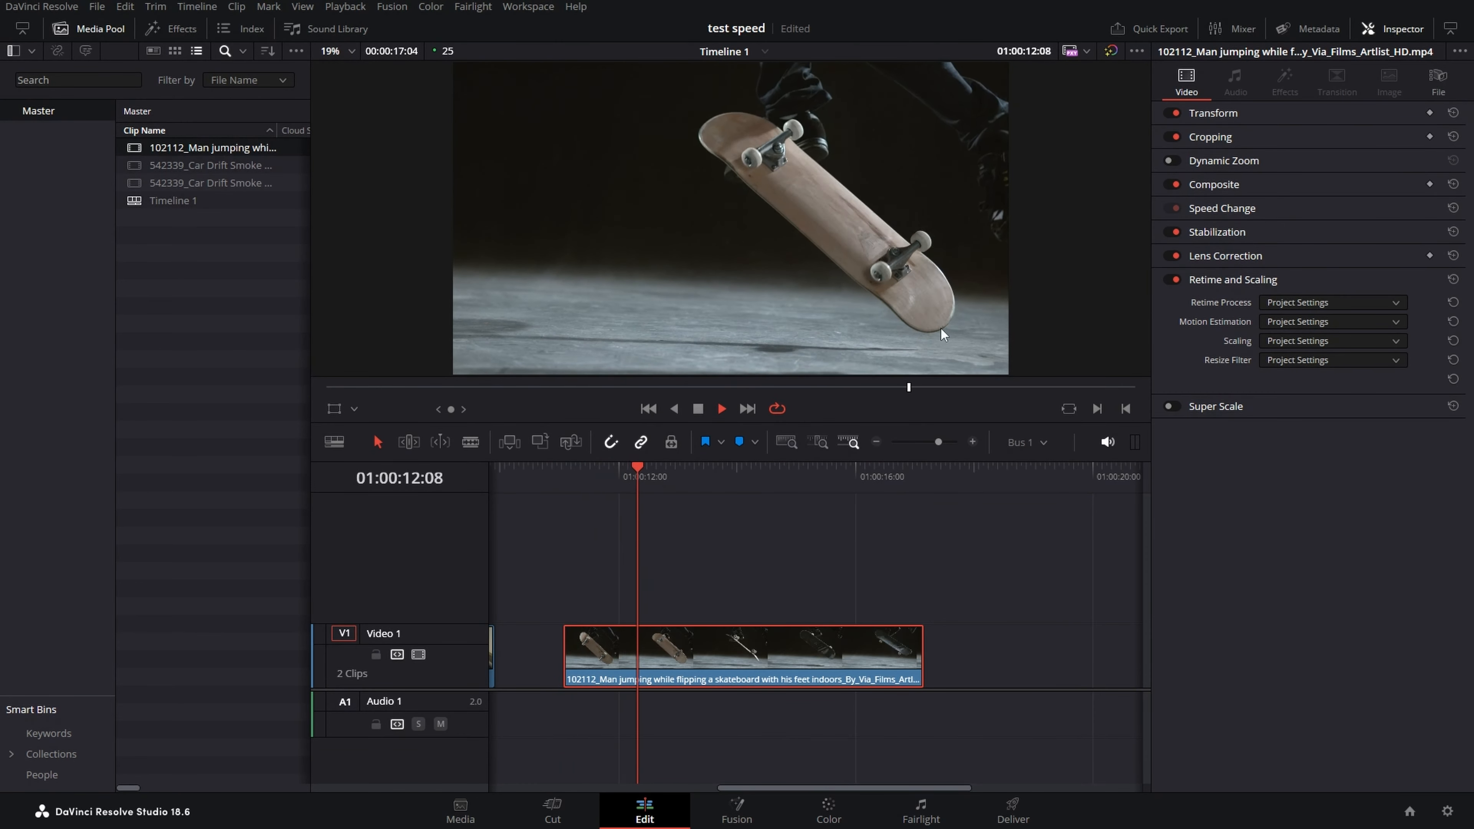
Set the skateboard clip's speed to 25% and play the slowed clip to judge its smoothness
key("space")
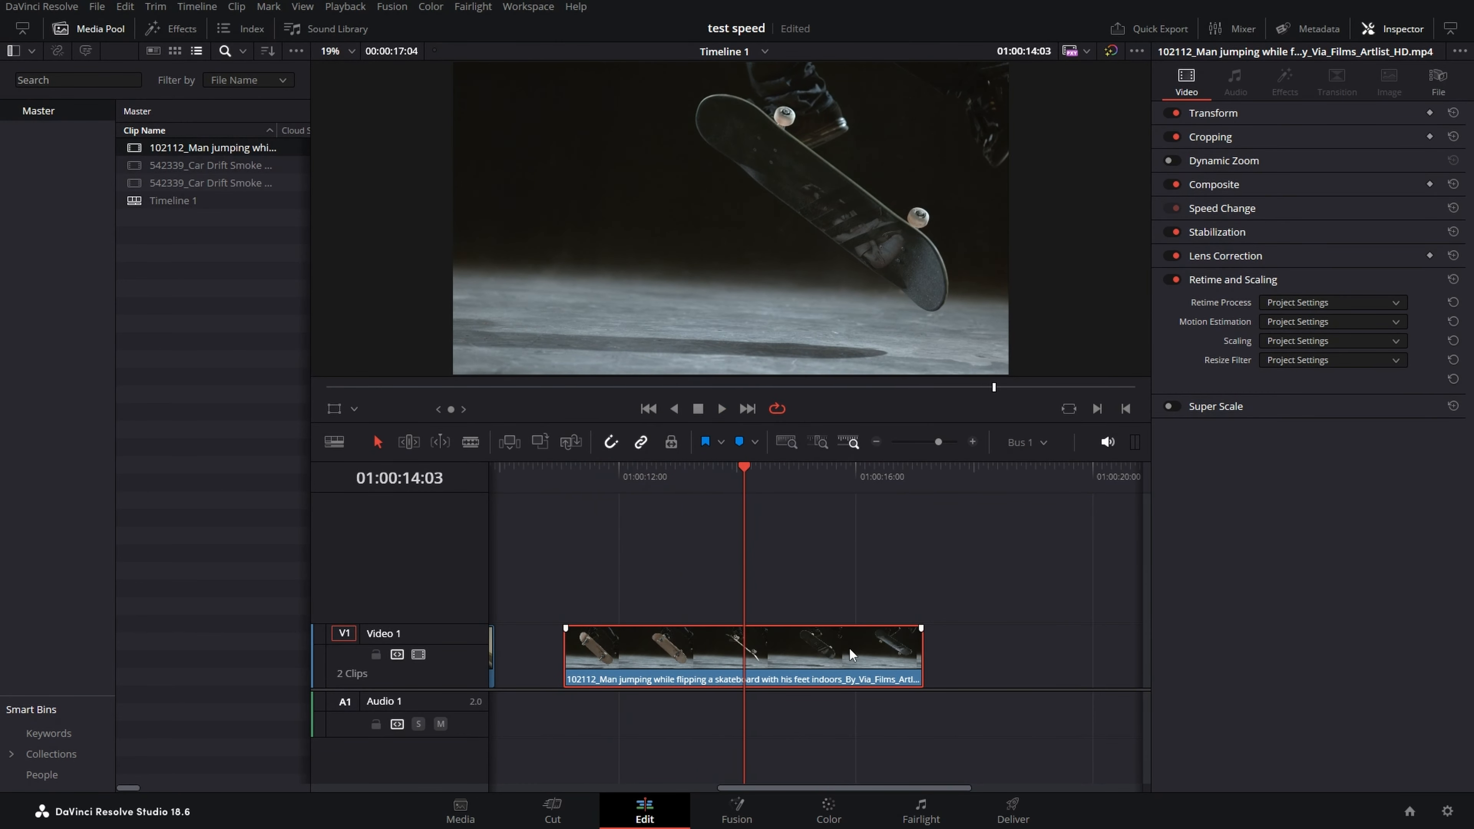
left_click(1286, 216)
left_click(1388, 251)
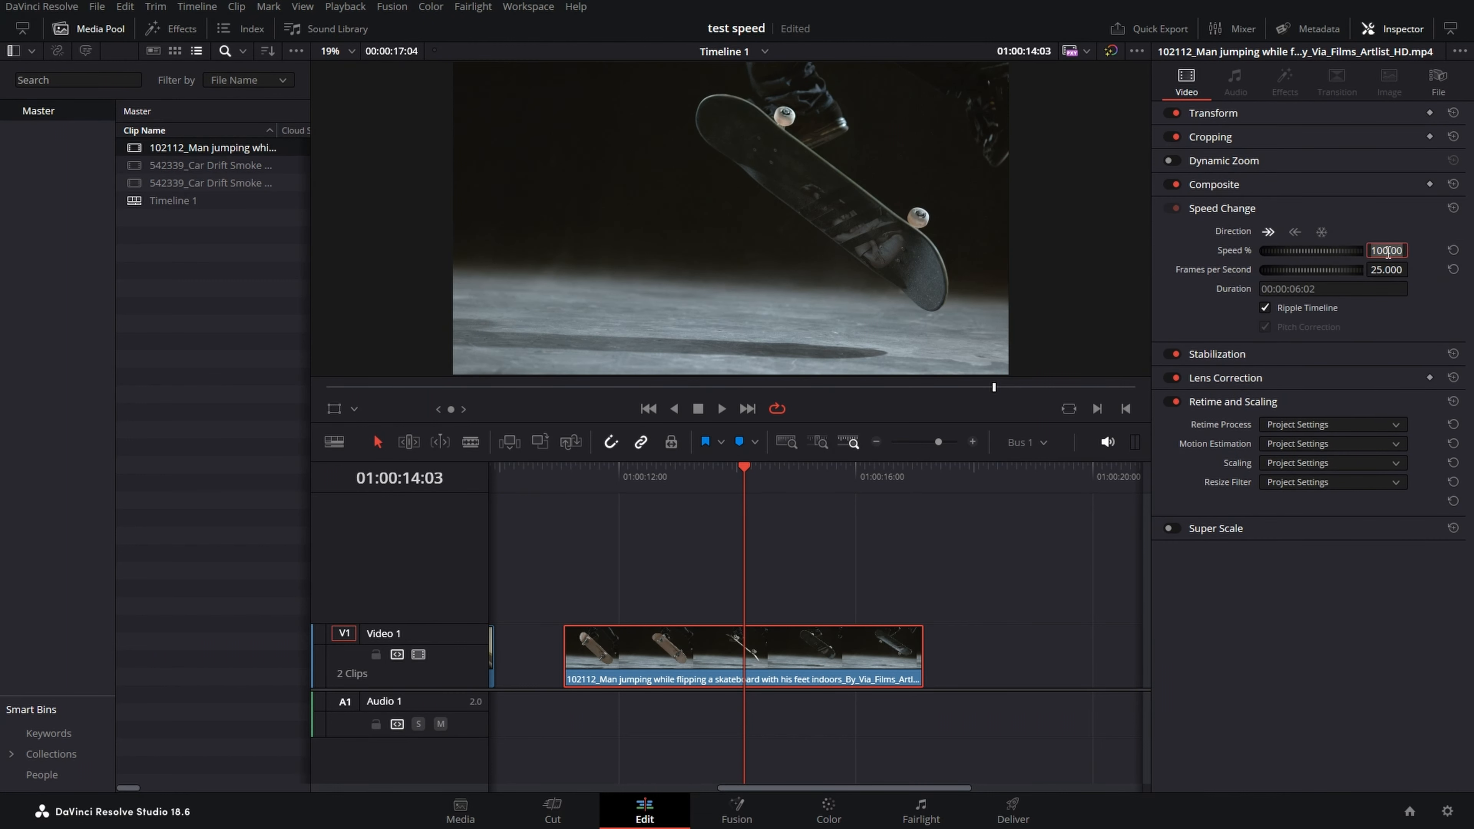
type("25")
key("Return")
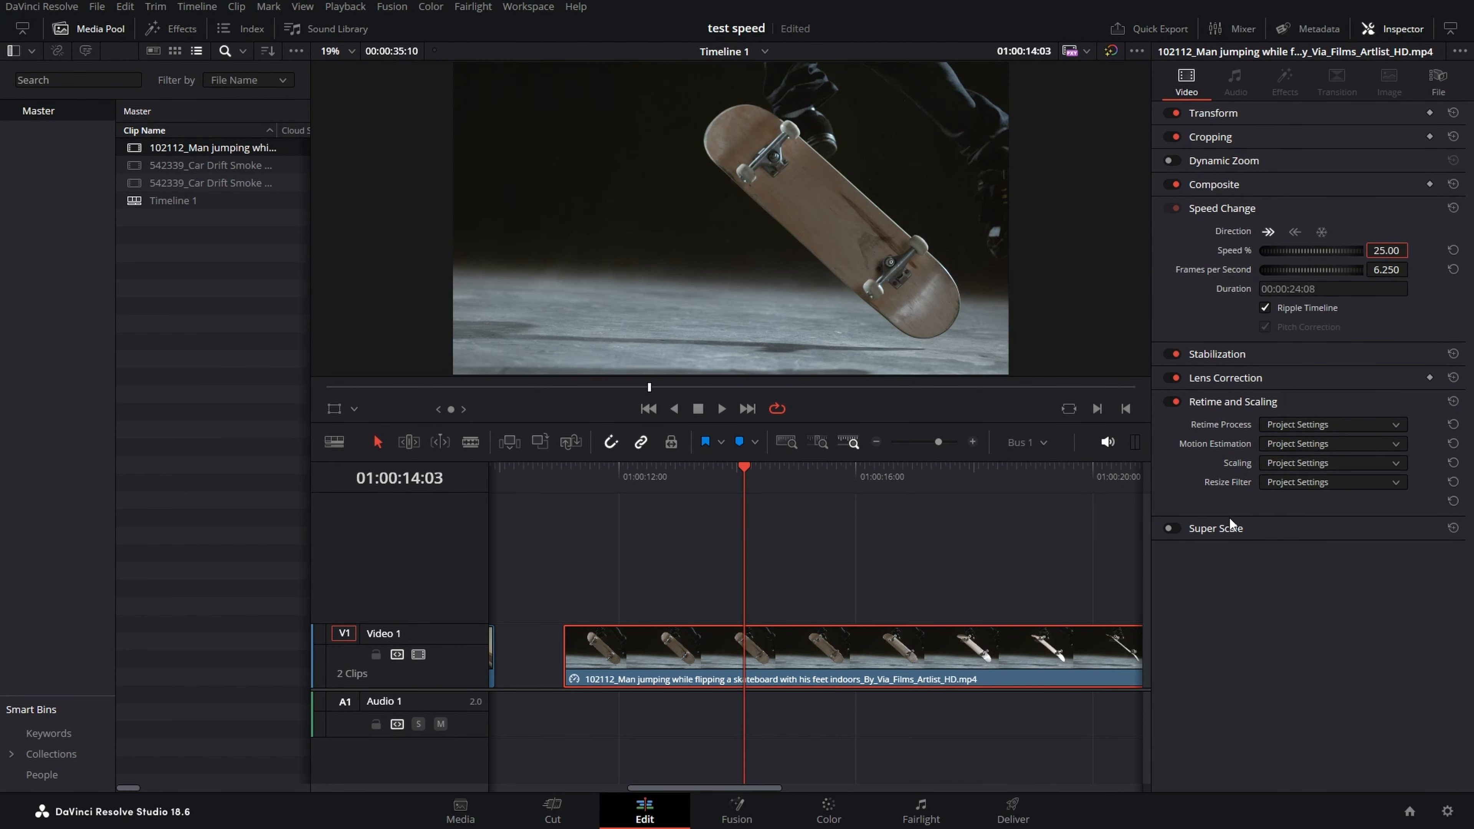
key("space")
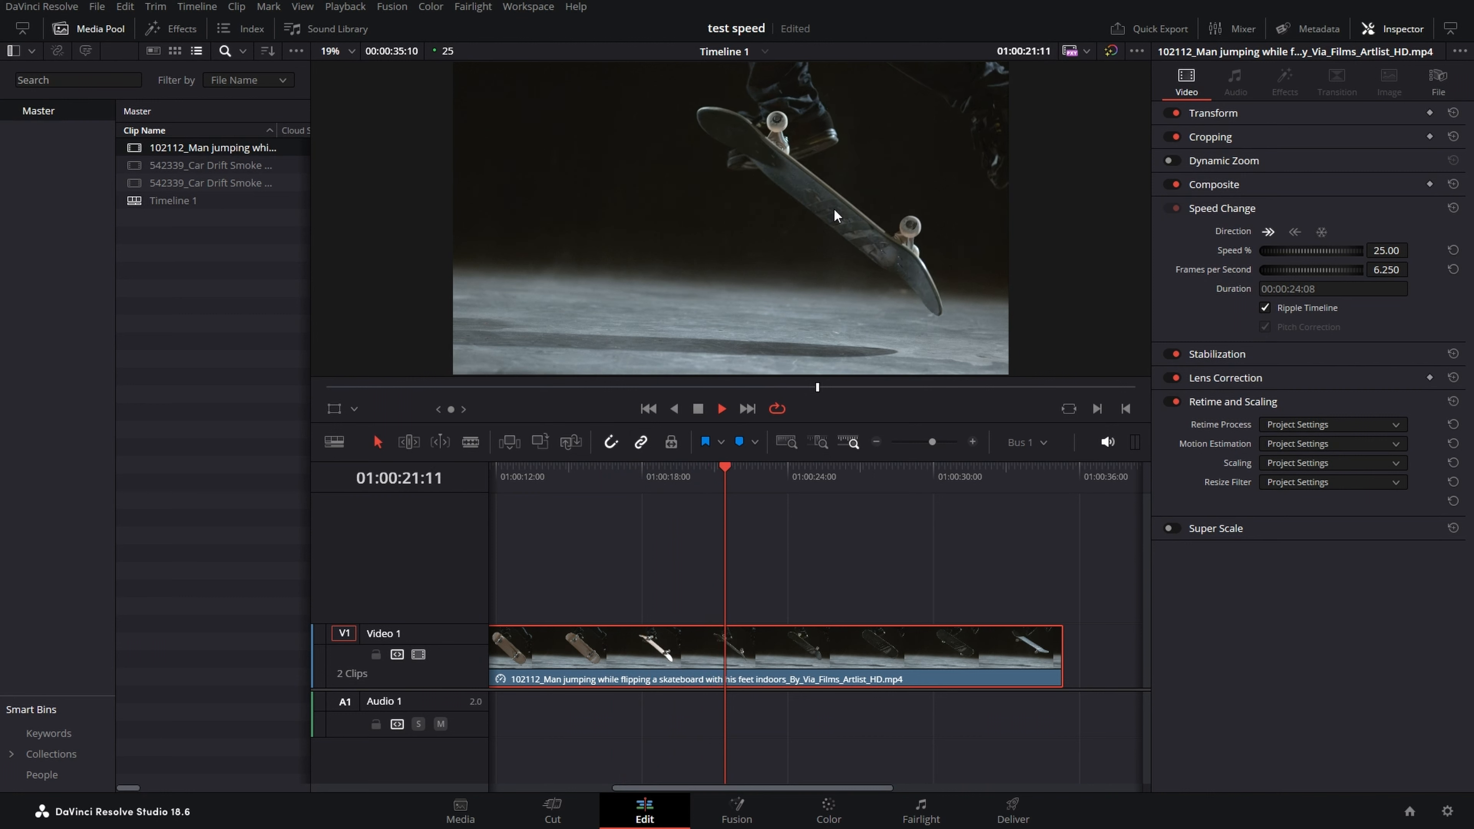
key("space")
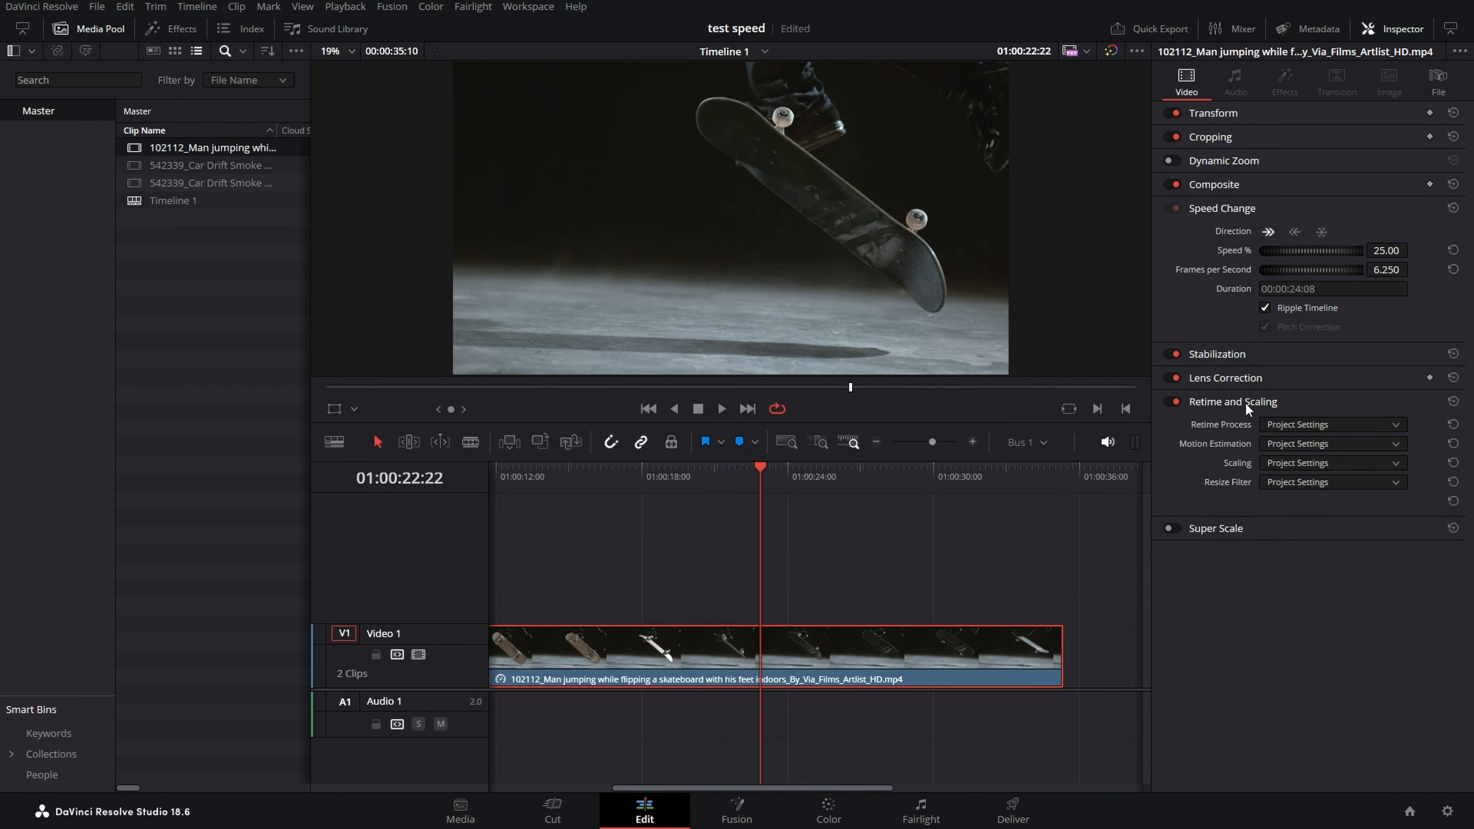
Set the skateboard clip's Retime Process to Optical Flow and its Motion Estimation to Enhanced Better
left_click(1295, 423)
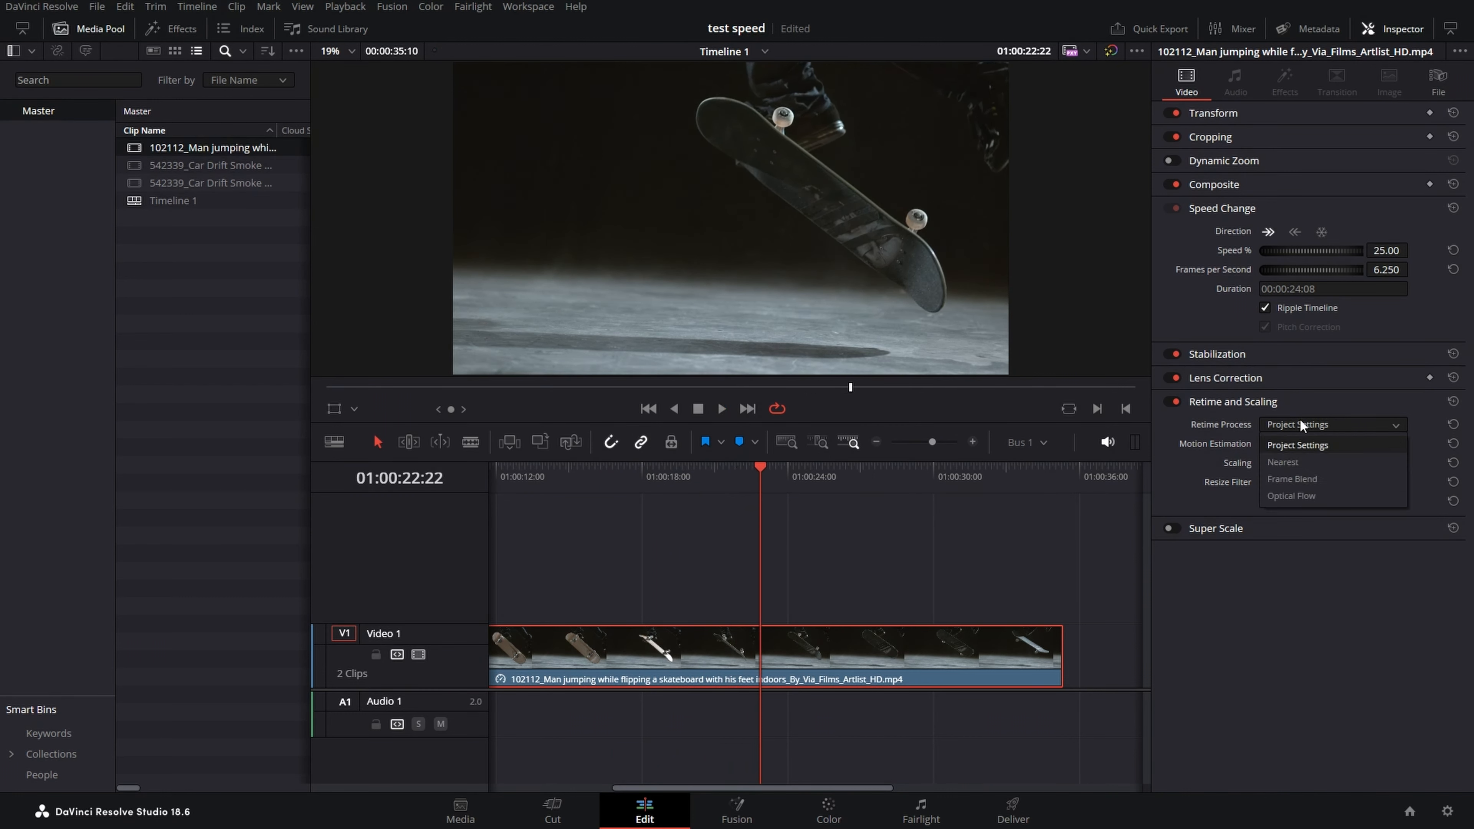
left_click(1315, 496)
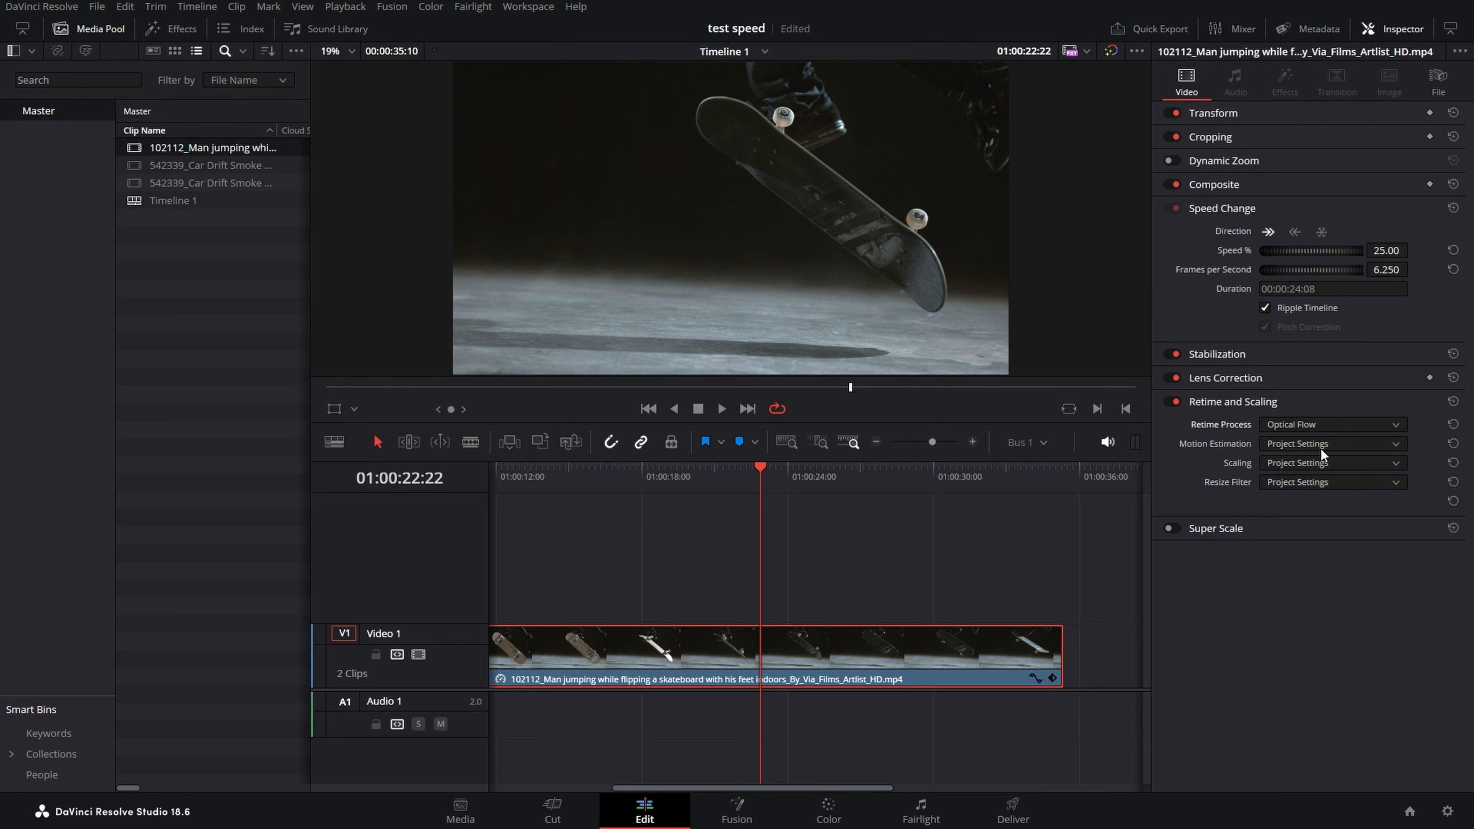
left_click(1320, 445)
left_click(1315, 530)
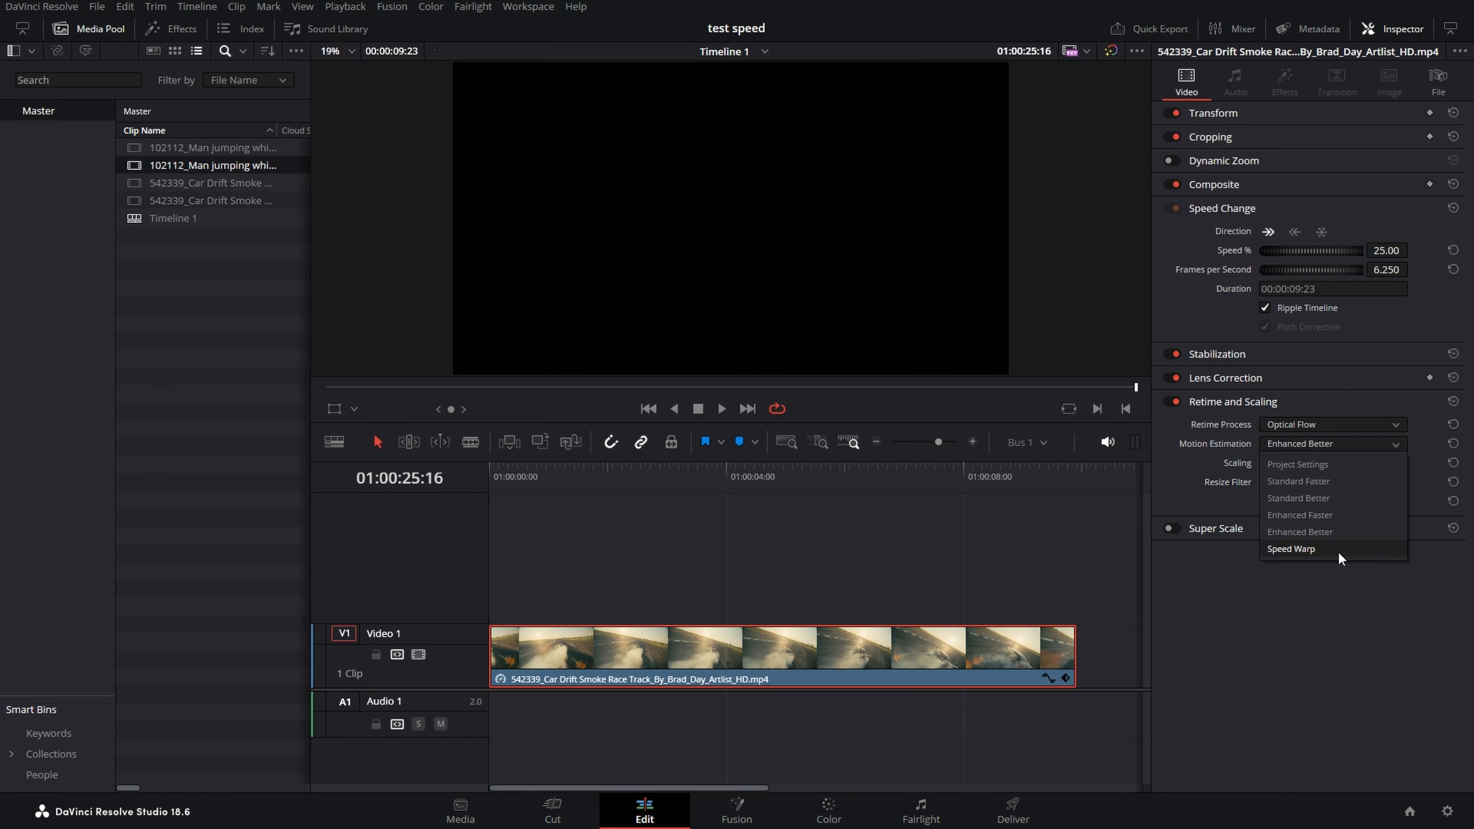
Set the car drift clip's Motion Estimation to Speed Warp and render it in place for playback
left_click(1338, 551)
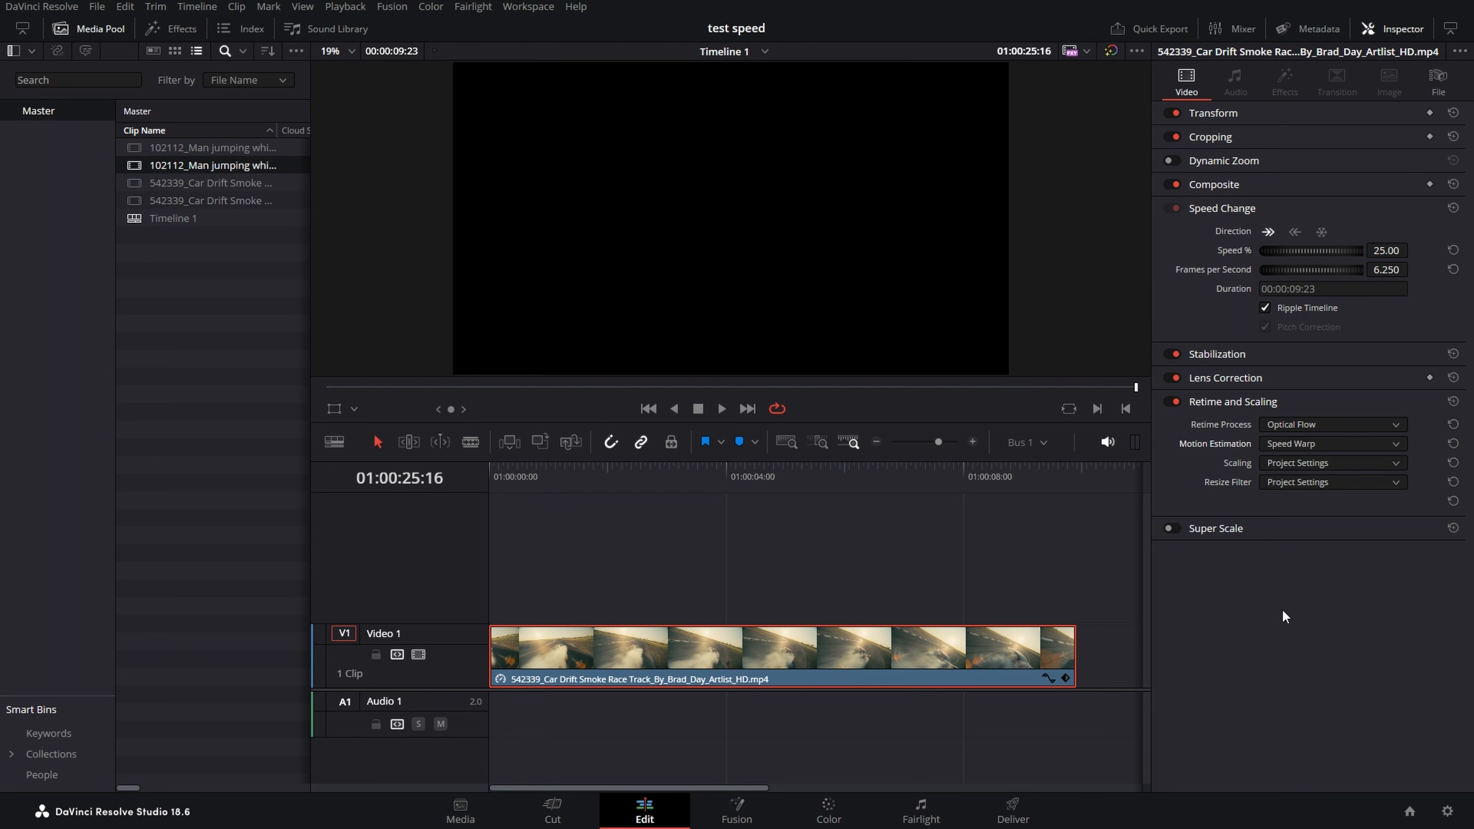
key("Home")
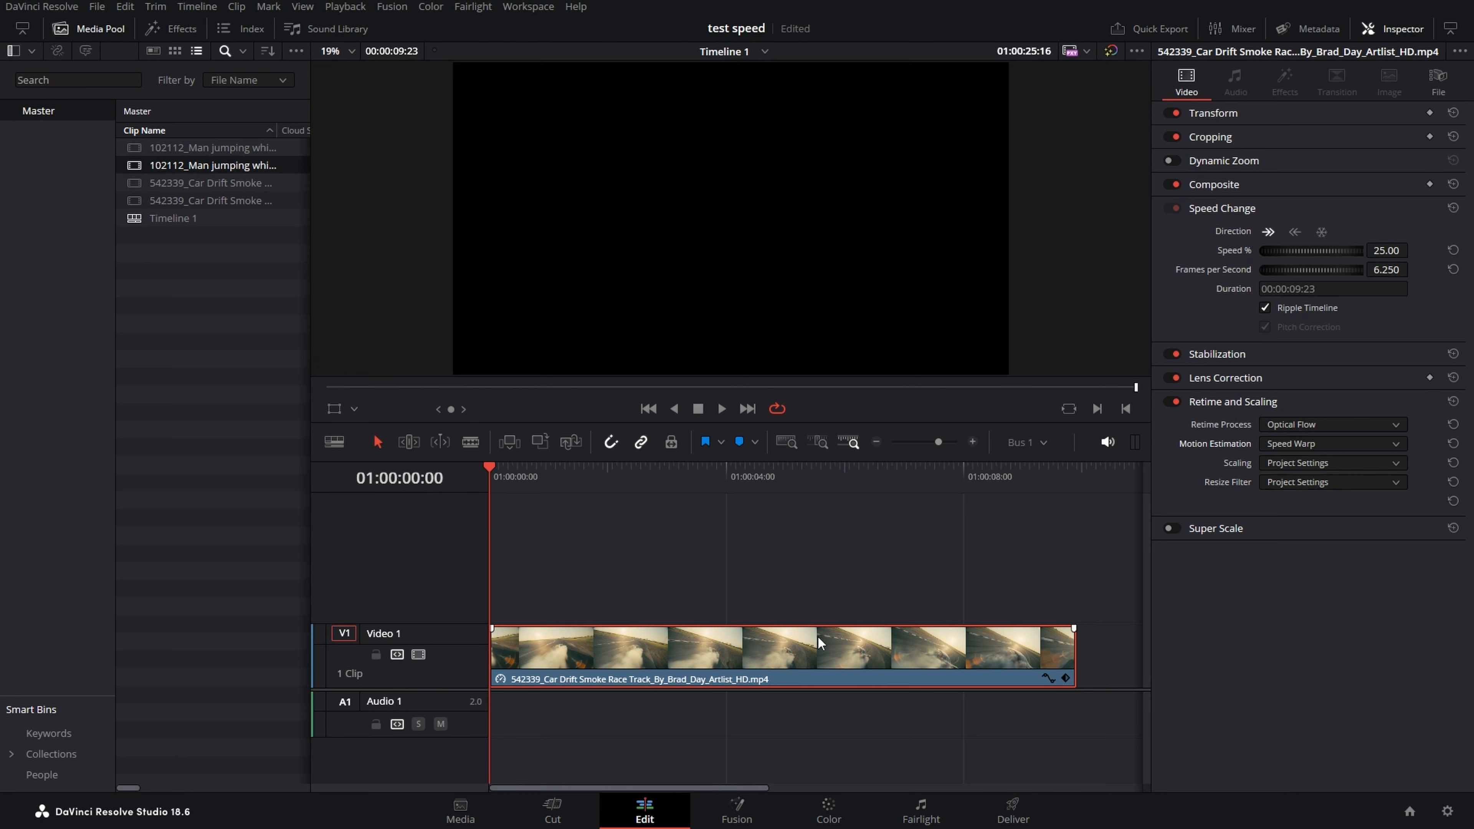
right_click(687, 646)
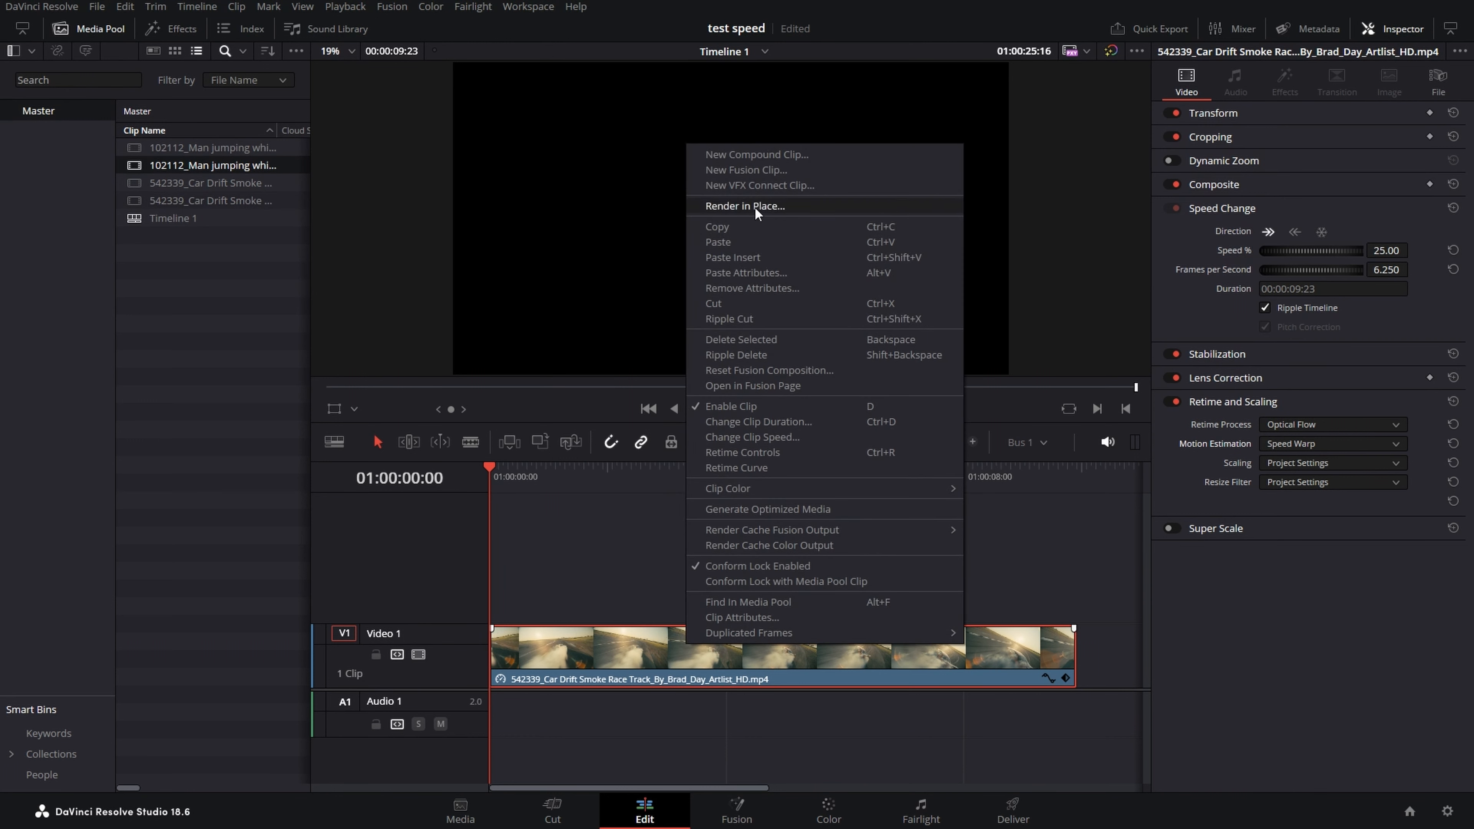
left_click(745, 205)
left_click(821, 501)
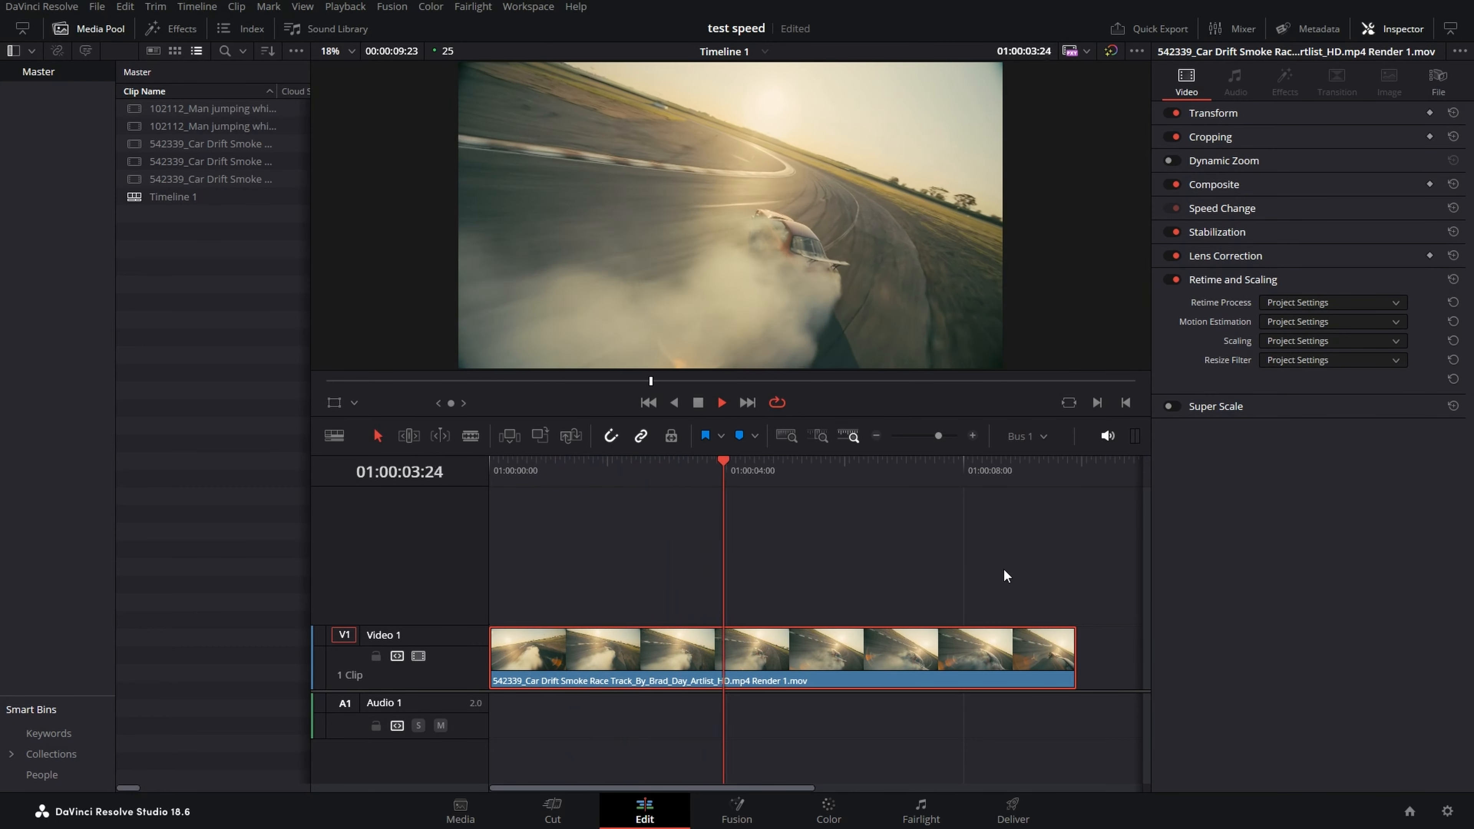
key("space")
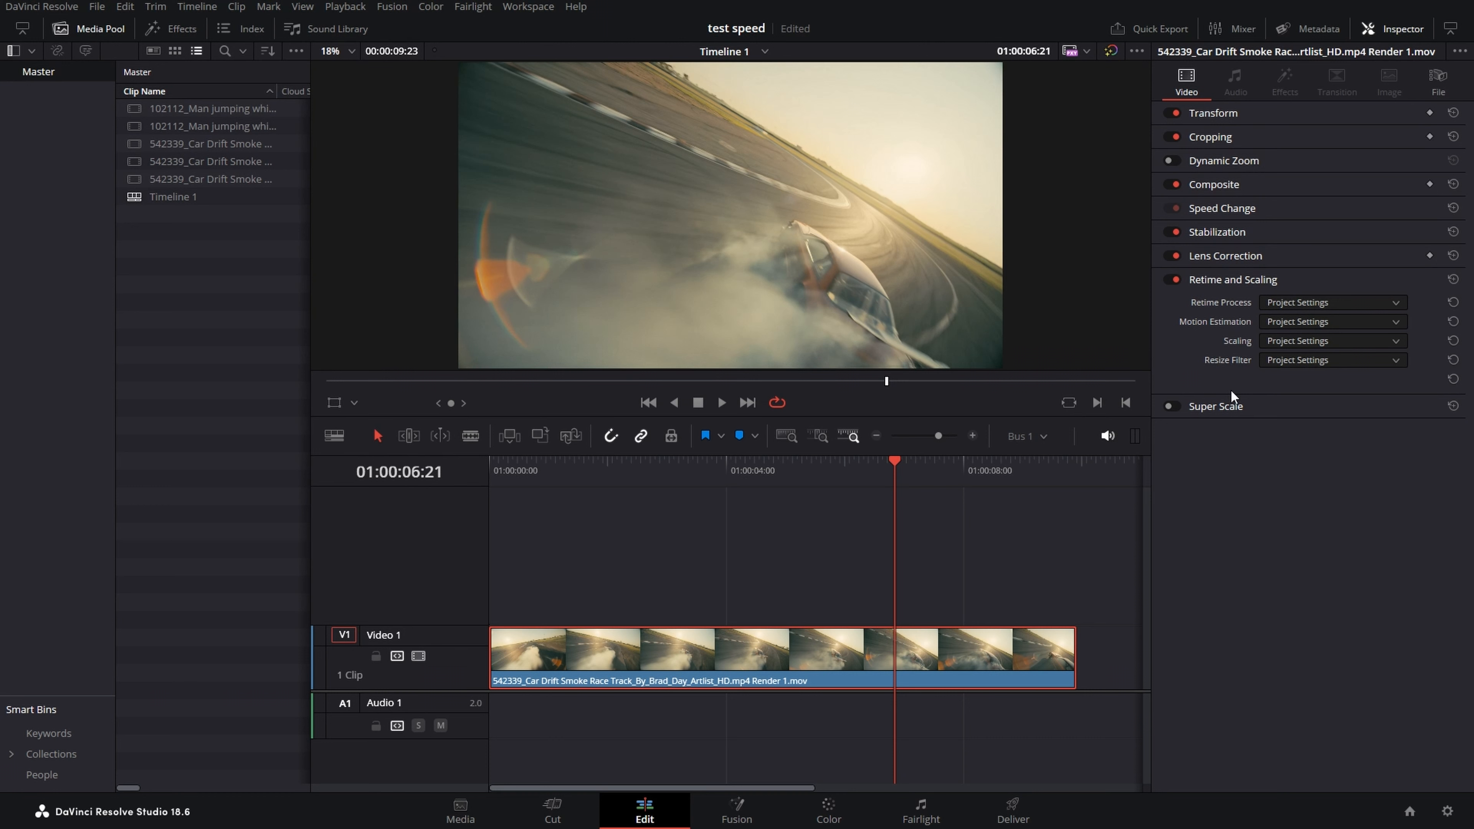
Undo the car drift clip's render and slow motion, and check Timeline 1's Format settings without changing them
key("ctrl+z")
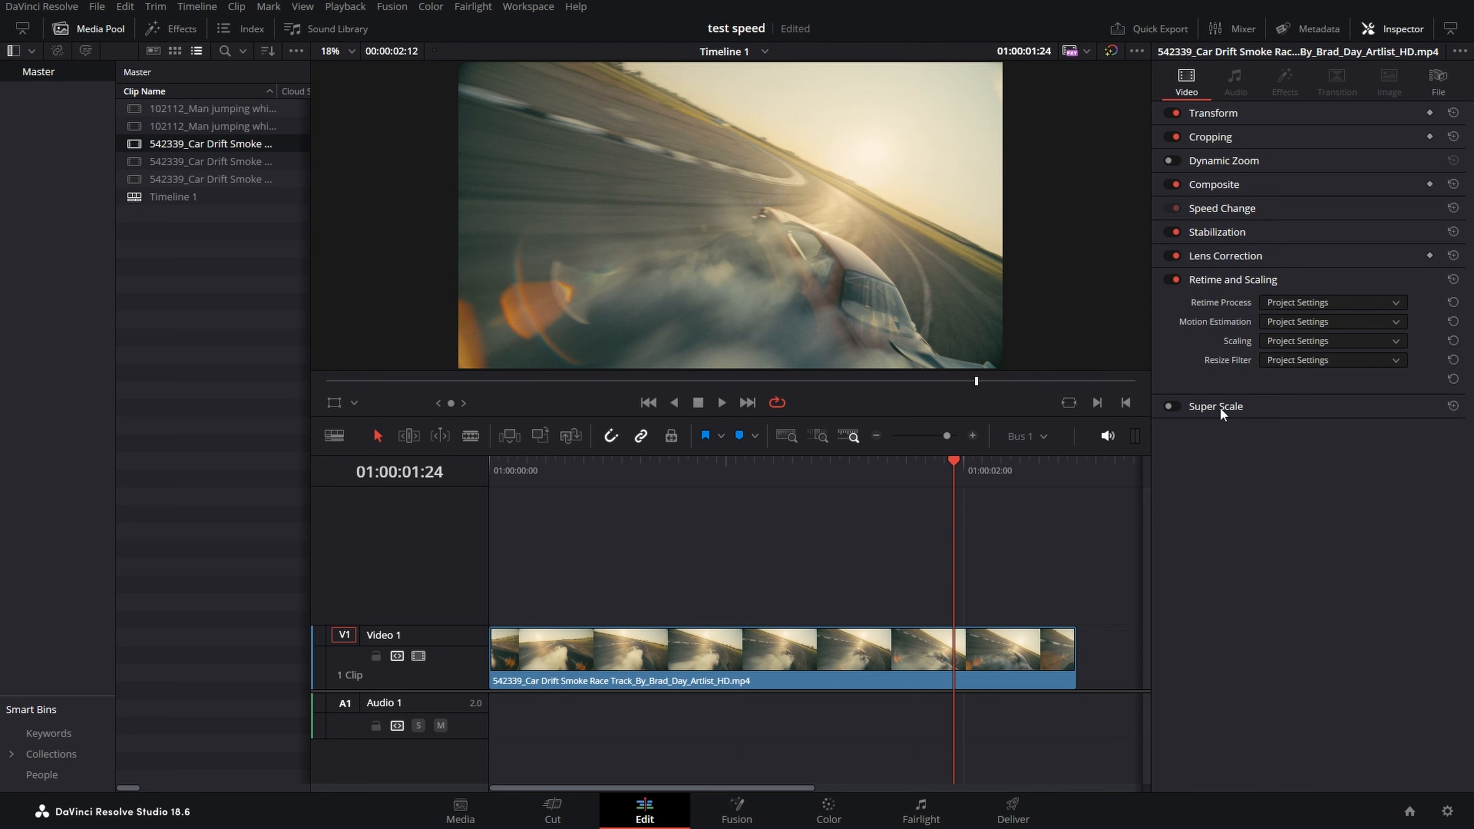
left_click(155, 260)
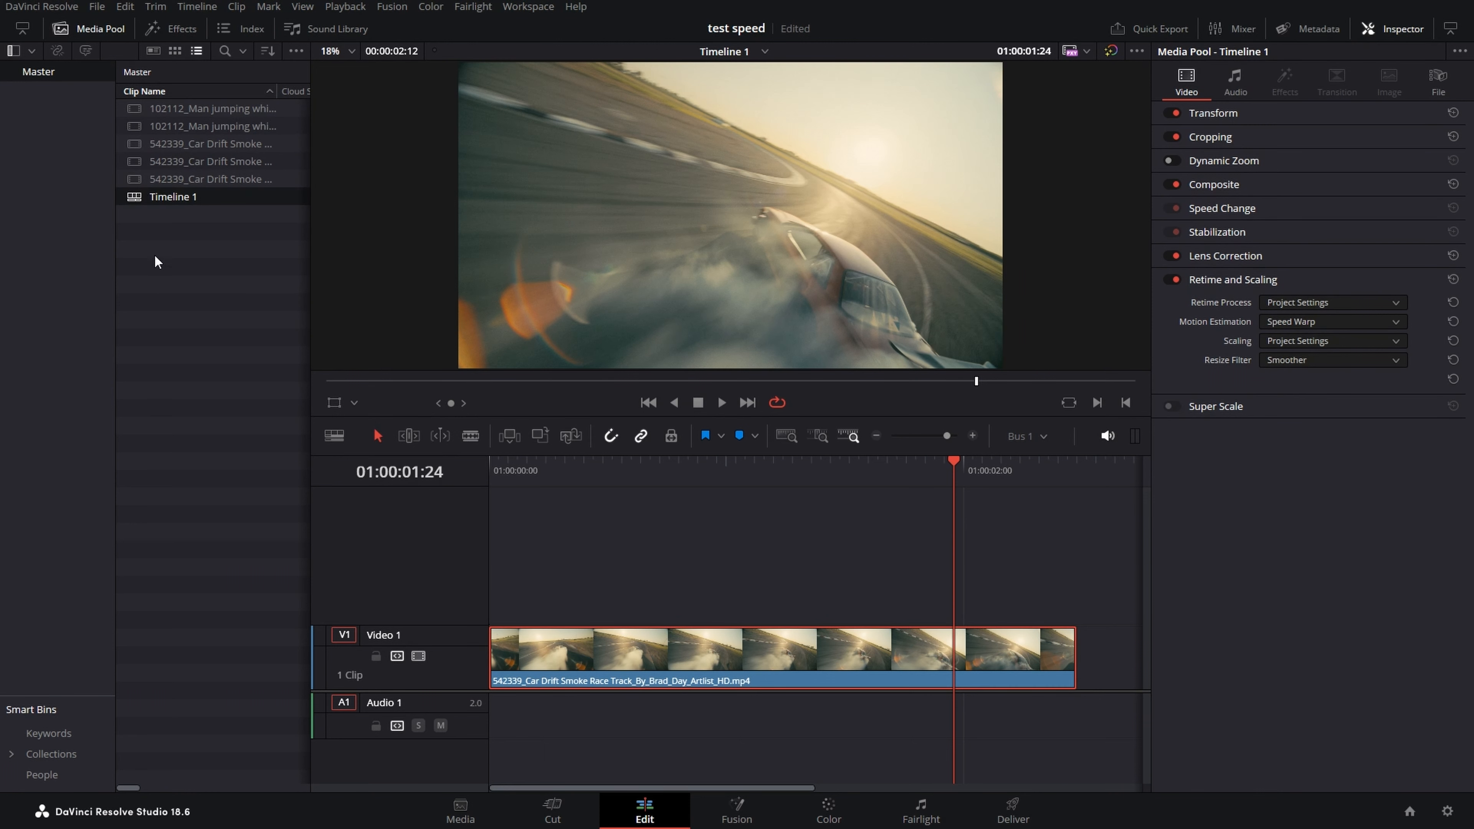
right_click(137, 197)
mouse_move(278, 211)
left_click(572, 211)
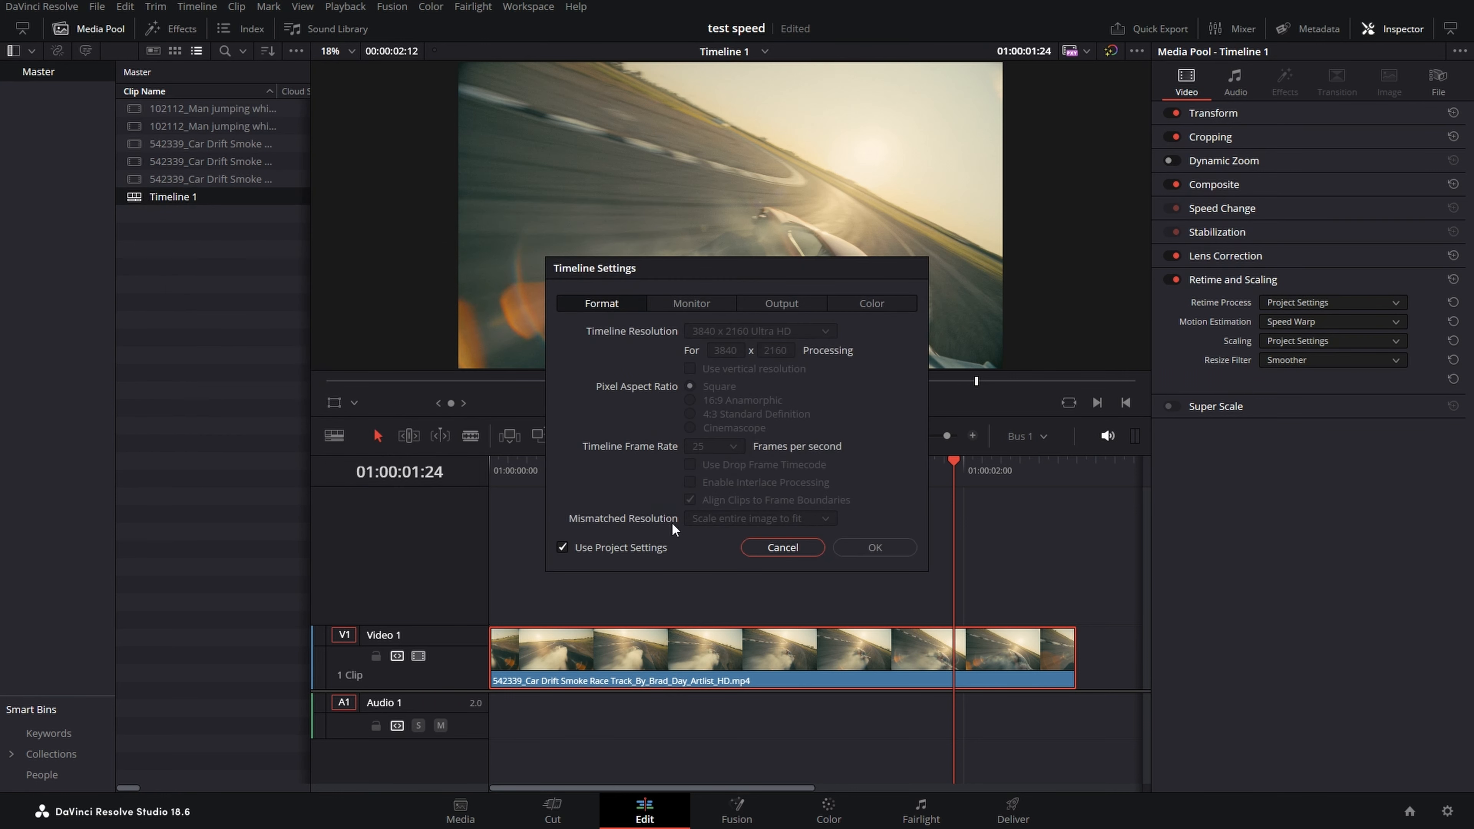
left_click(782, 547)
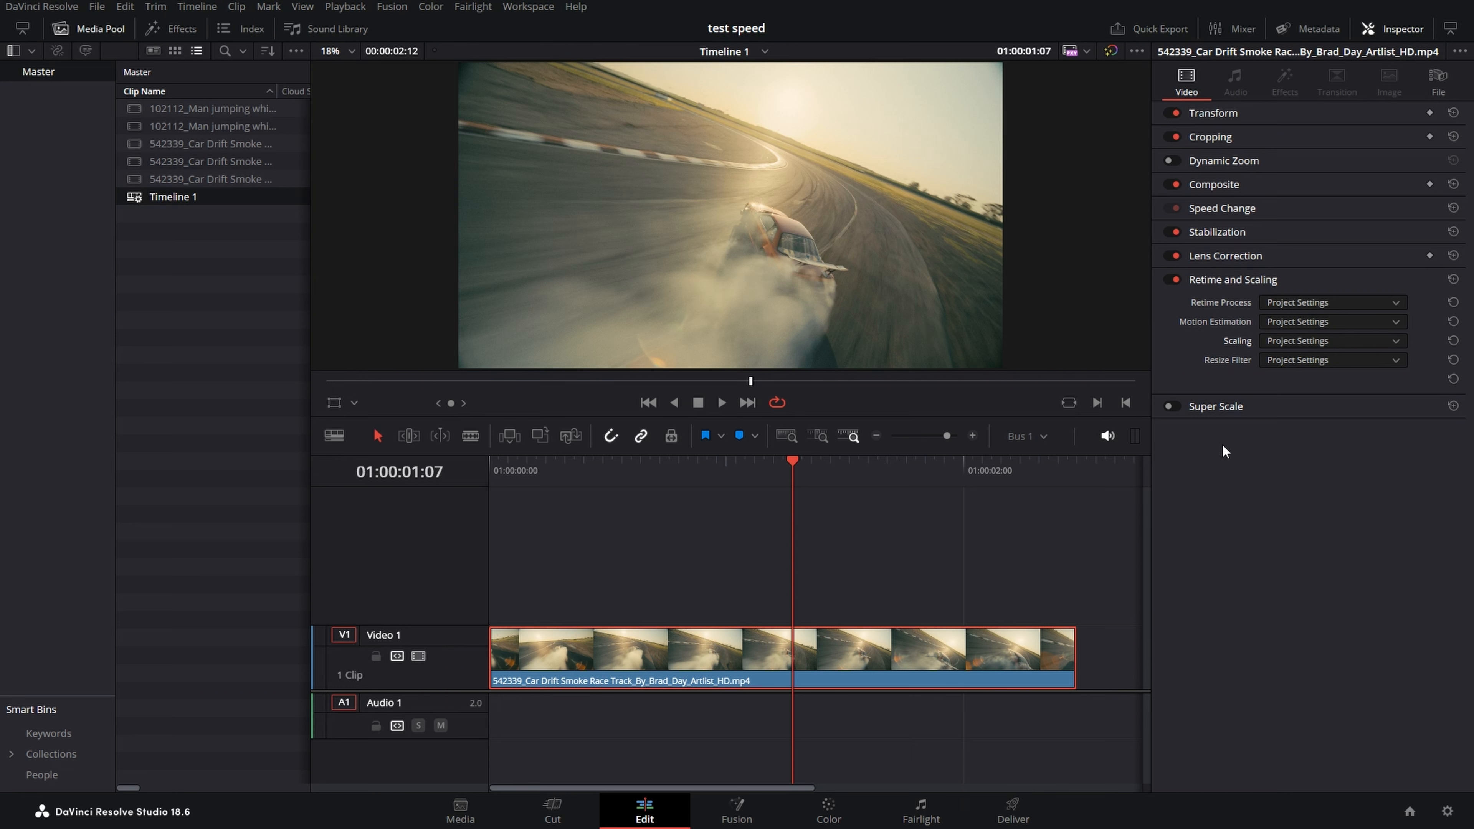
Try the Crop scaling option on the car drift clip and undo it
left_click(1298, 342)
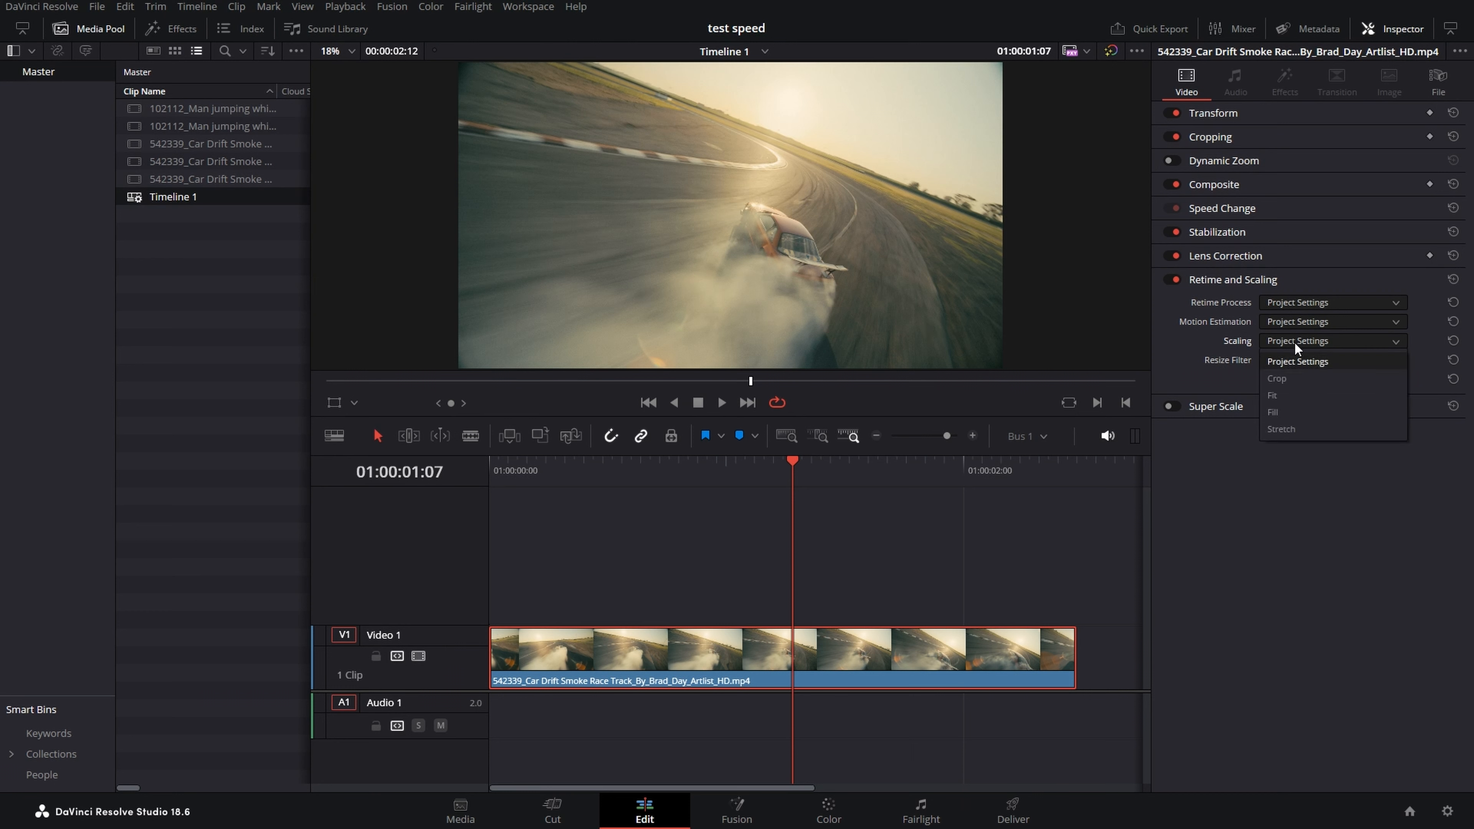
left_click(1276, 379)
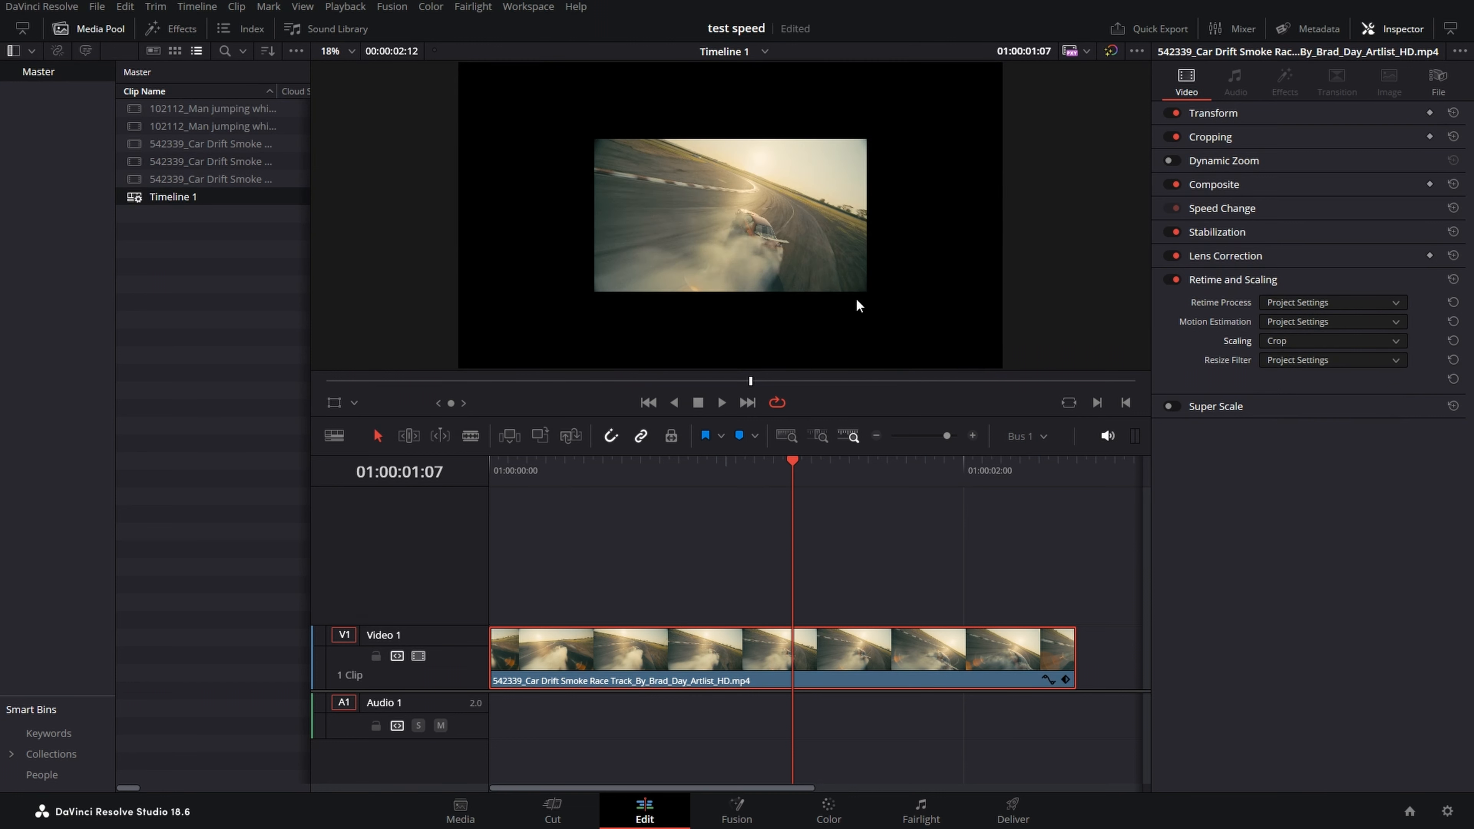
key("ctrl+s")
key("ctrl+z")
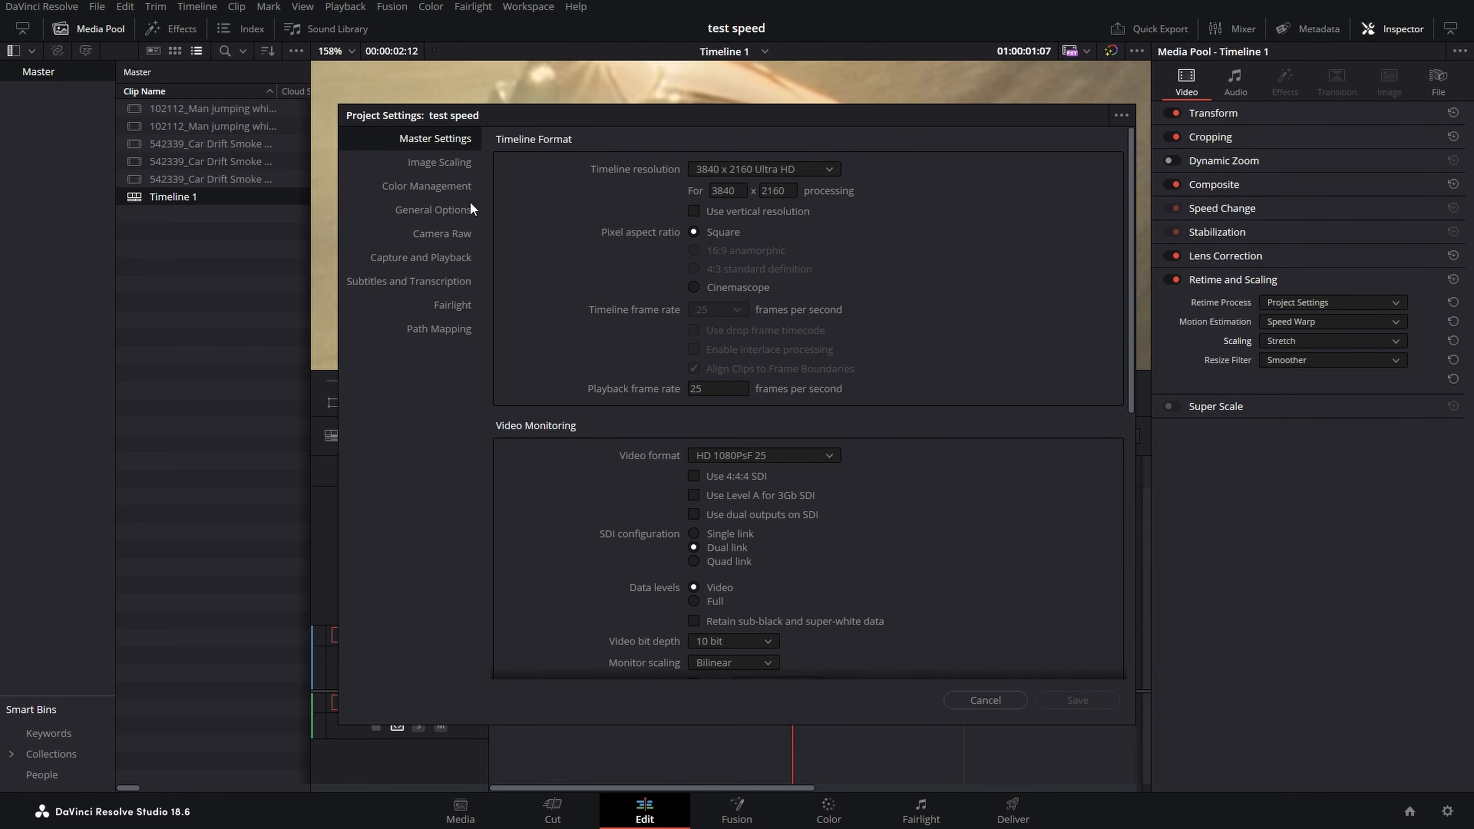
Check the default resize filter in the project's Image Scaling settings
left_click(440, 164)
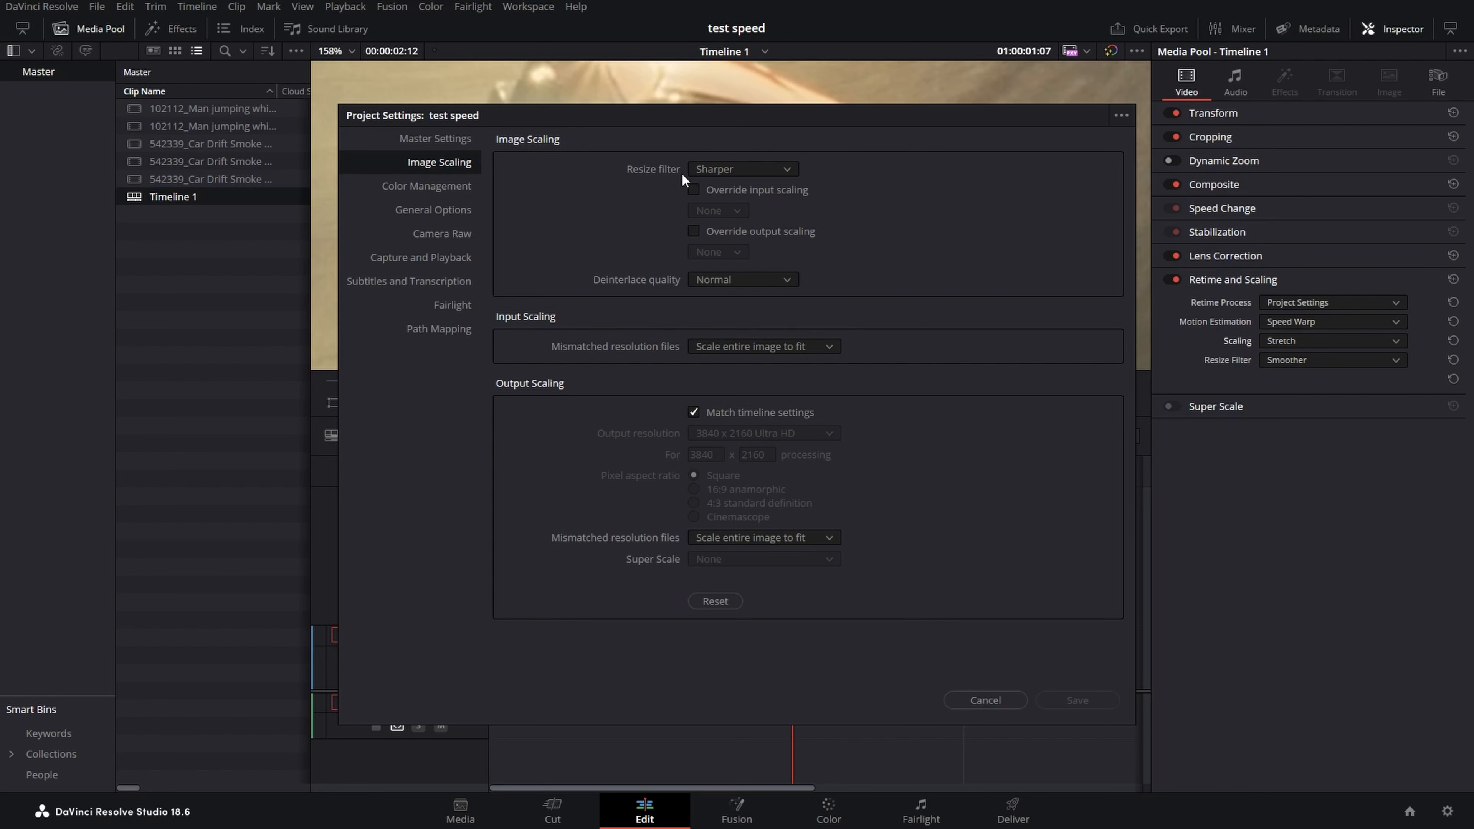
left_click(709, 174)
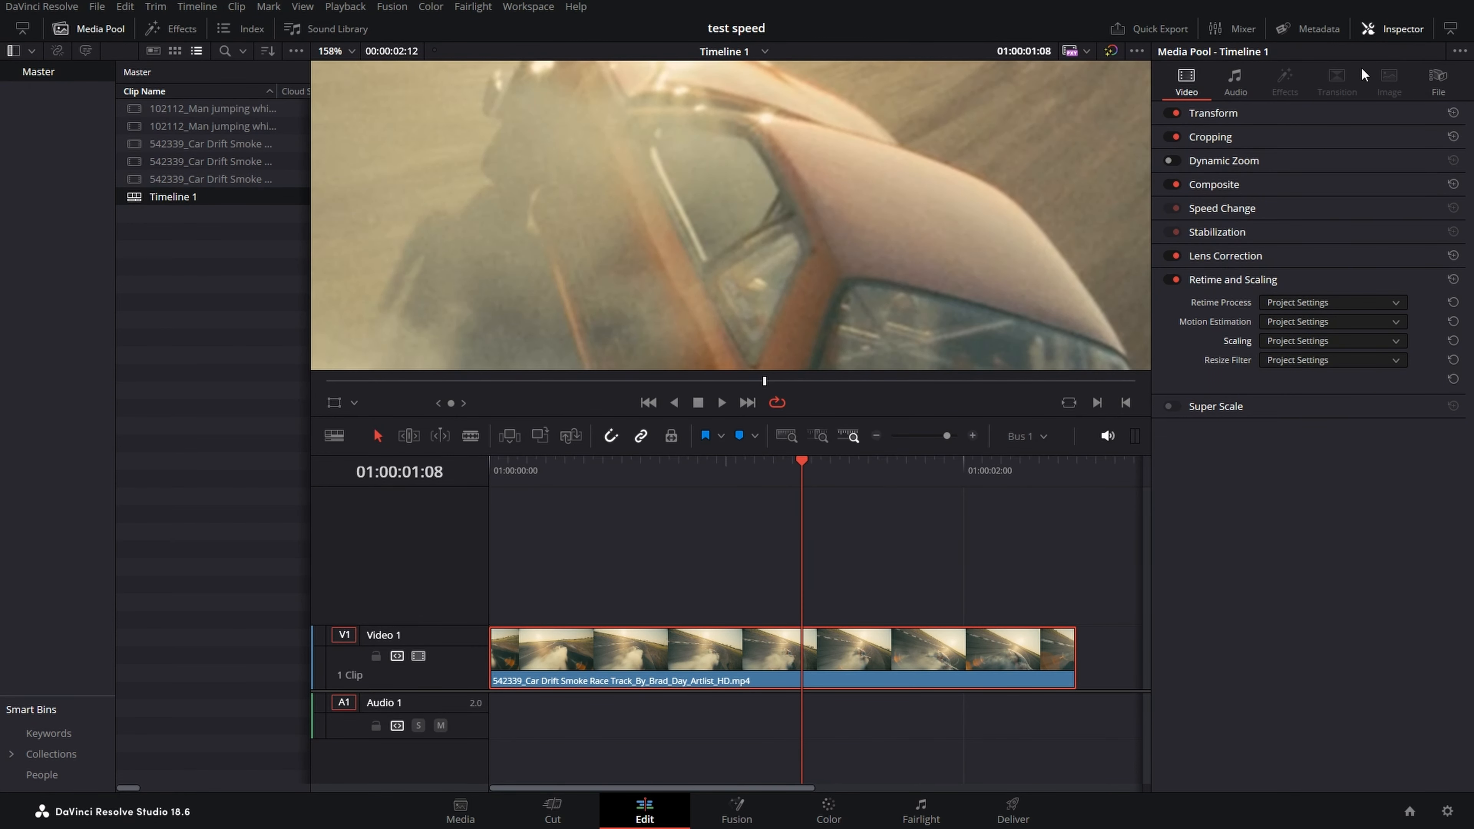
Compare the Sharper, Bessel and Box resize filters on a close-up of the car, finishing with Sharper
left_click(1295, 361)
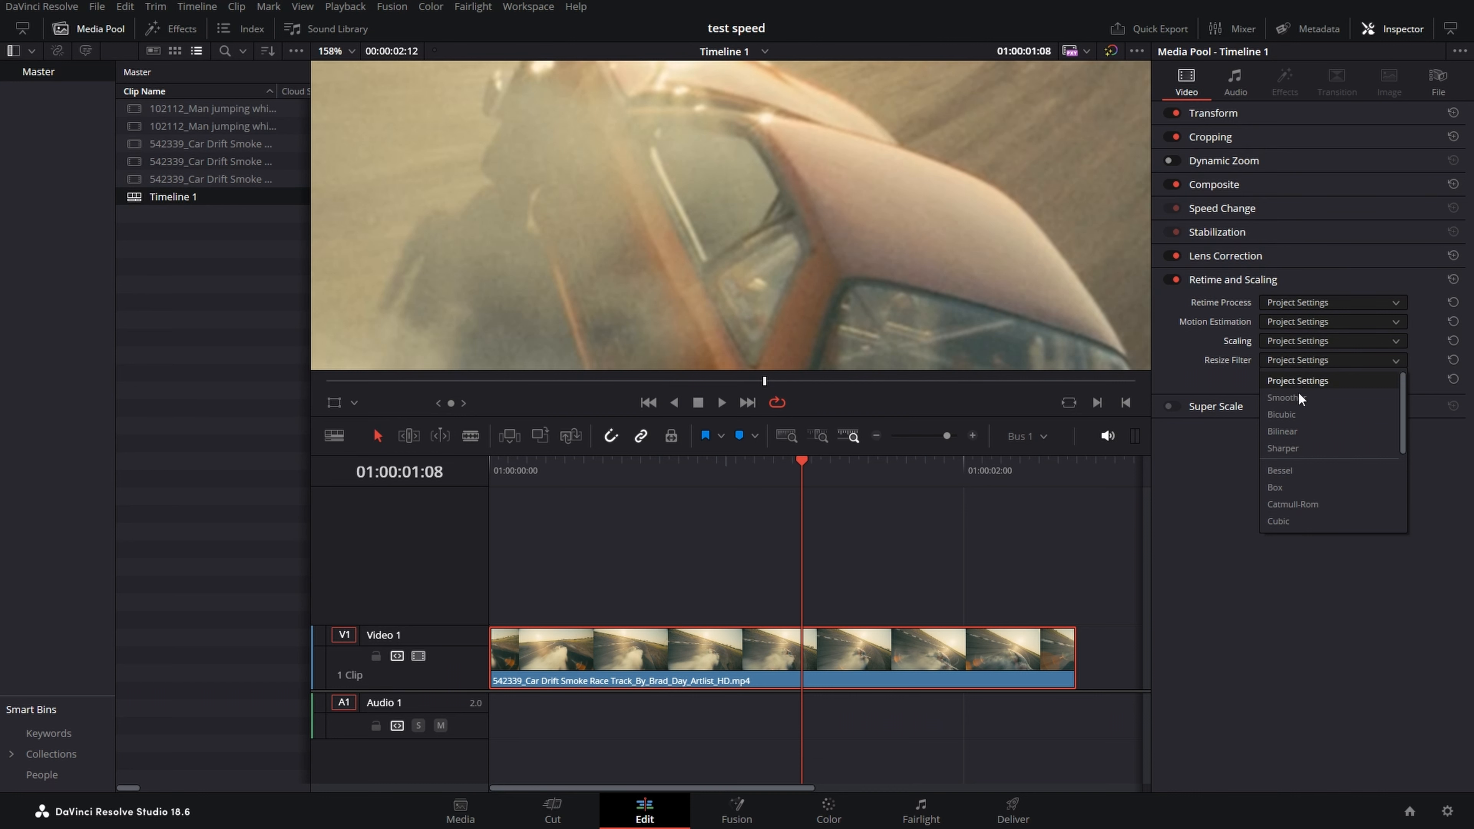
left_click(1283, 448)
left_click(1291, 360)
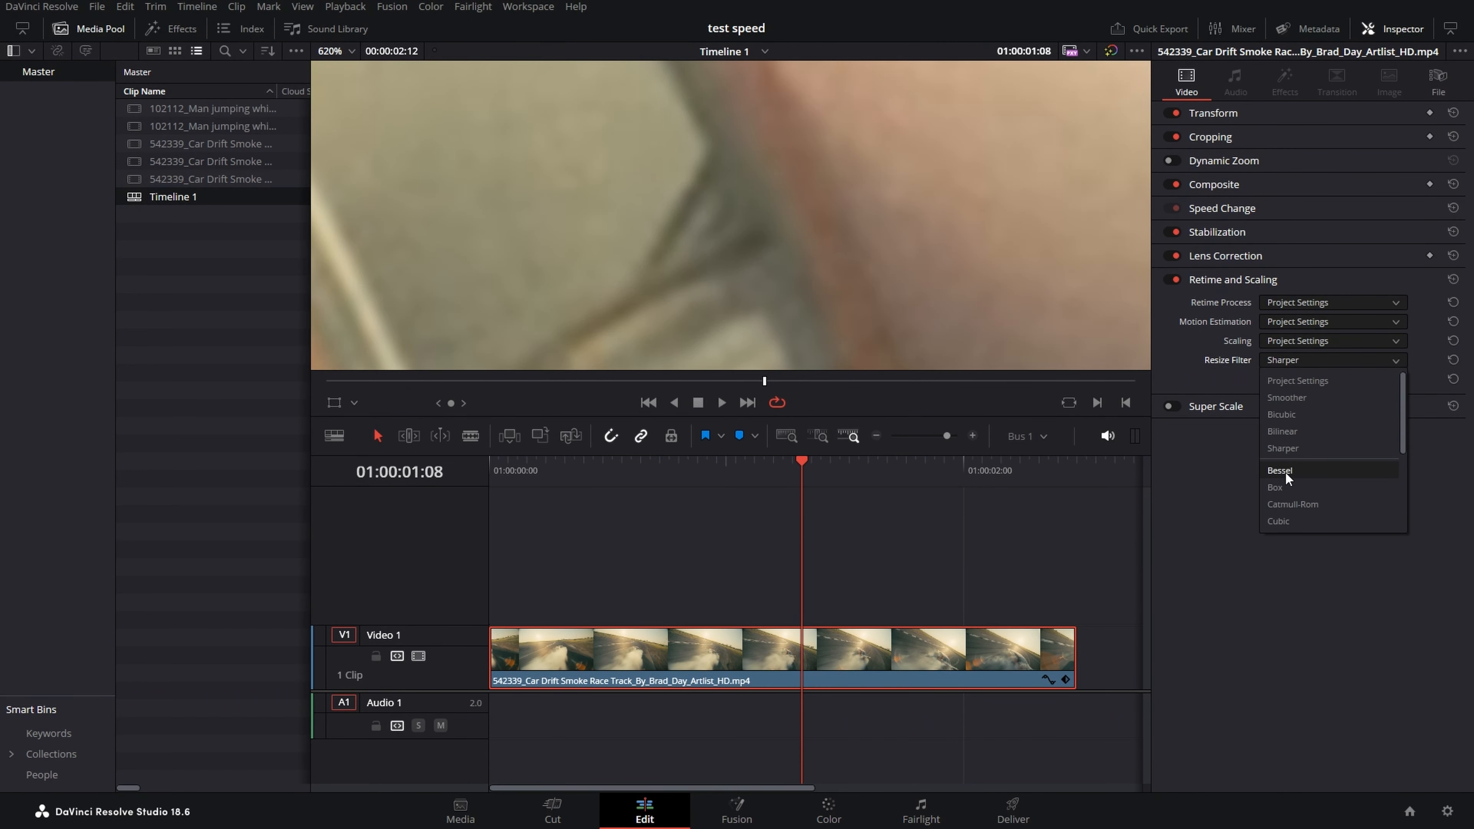
left_click(1286, 470)
left_click(1293, 360)
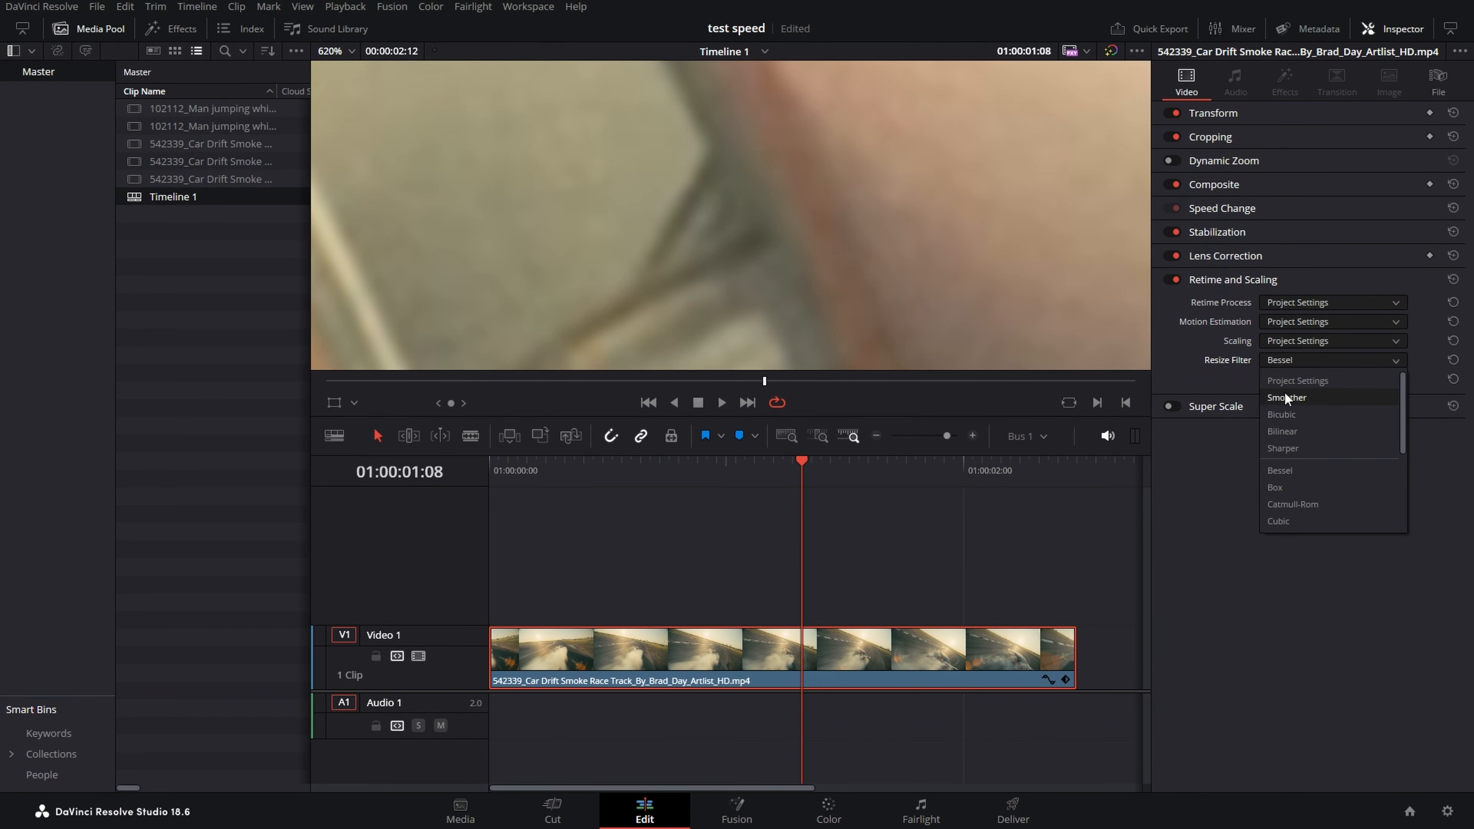
left_click(1297, 491)
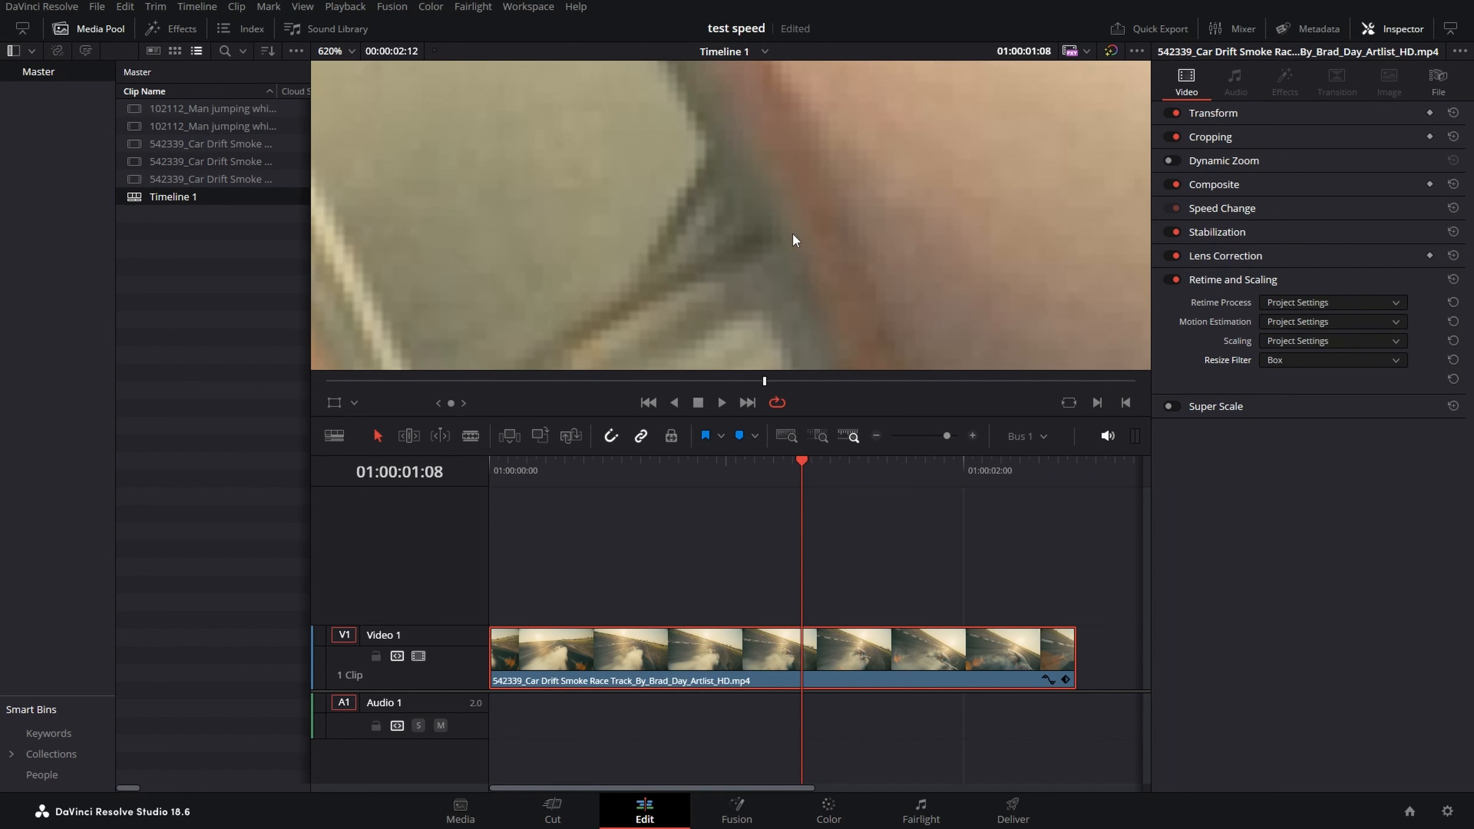
left_click(1299, 361)
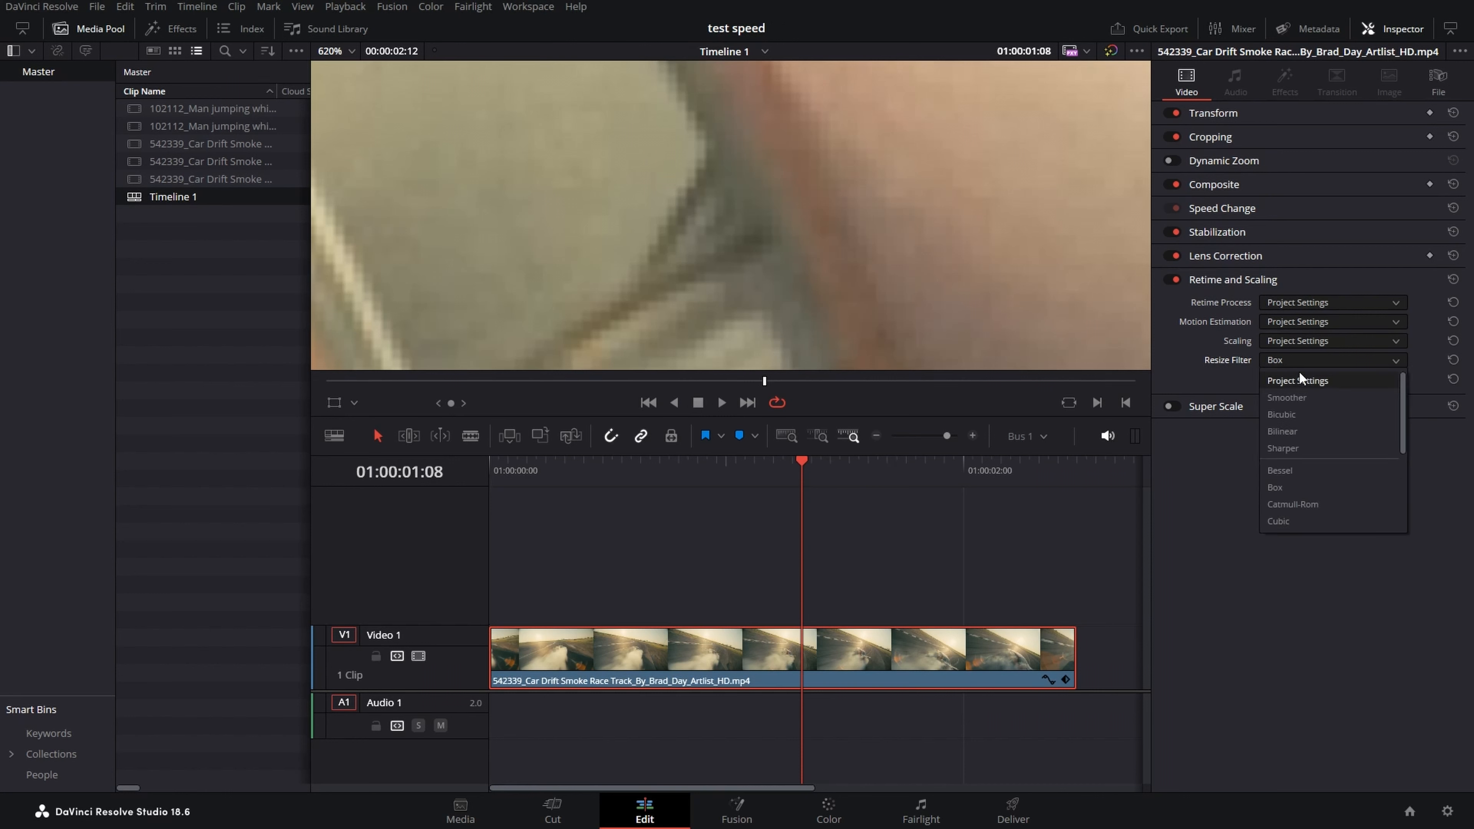
left_click(1301, 447)
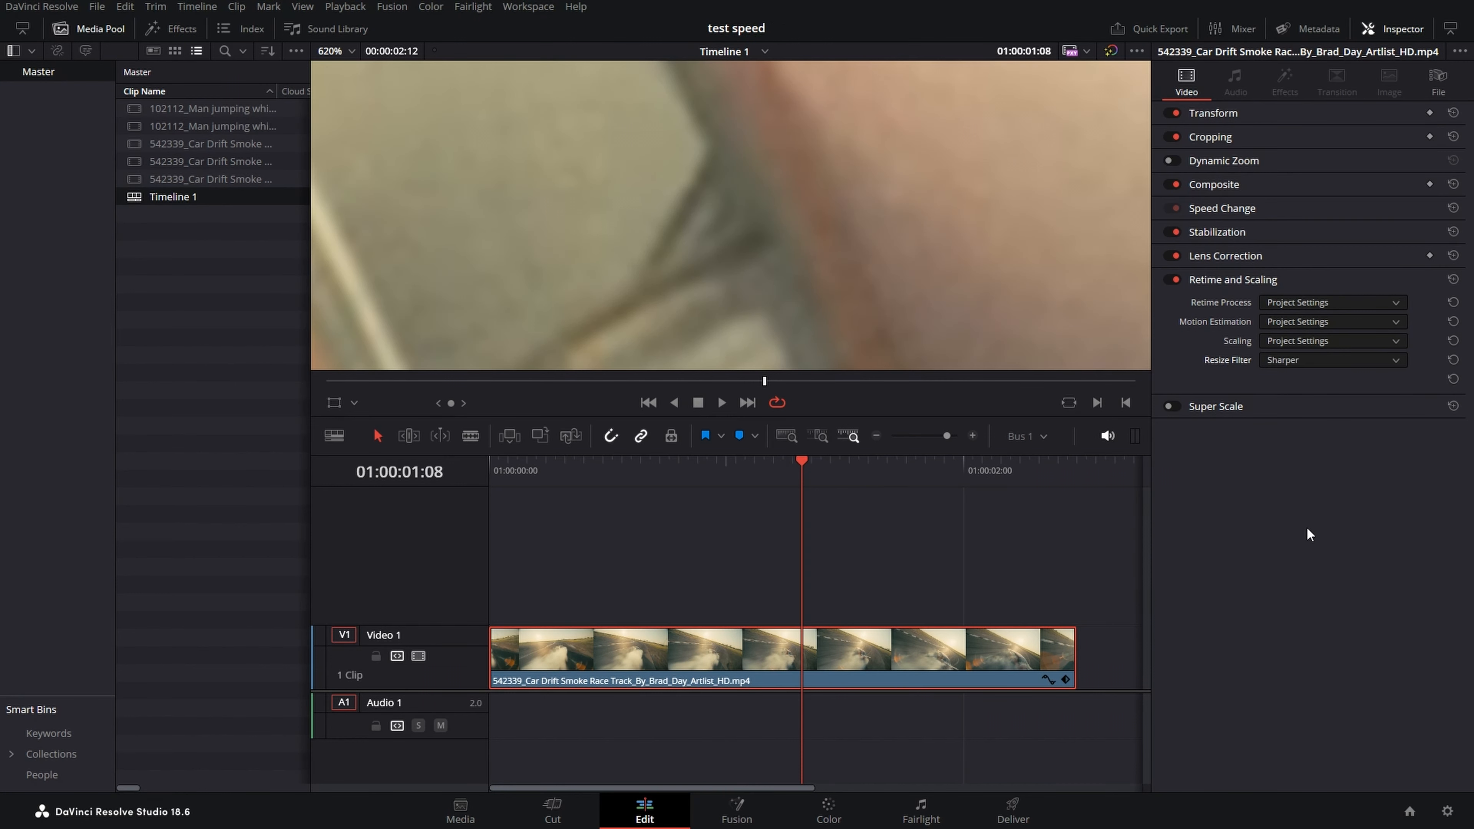
Return to the full-frame view and open the car drift clip's Super Scale settings
key("shift+z")
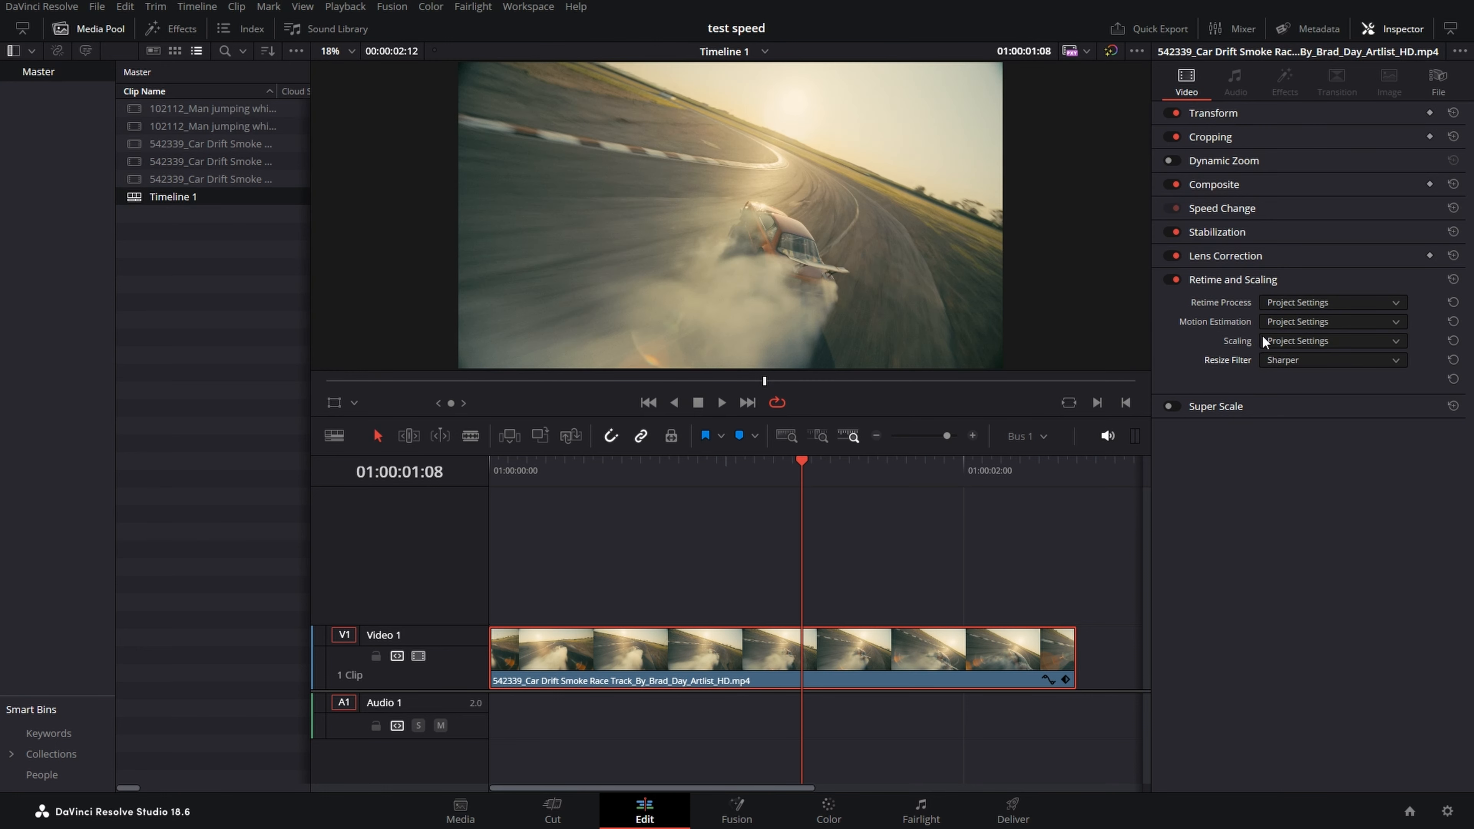
left_click(1274, 413)
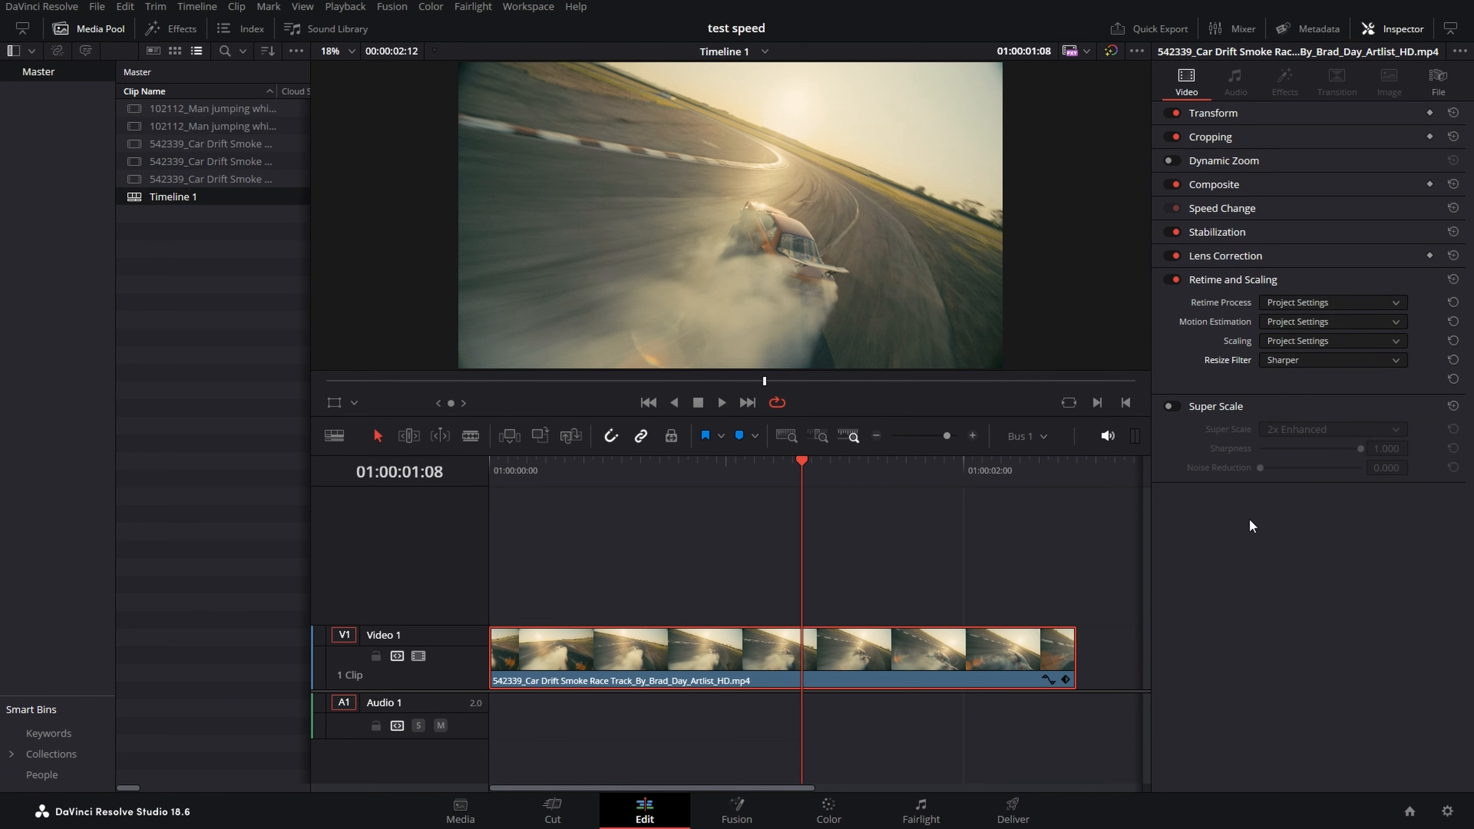